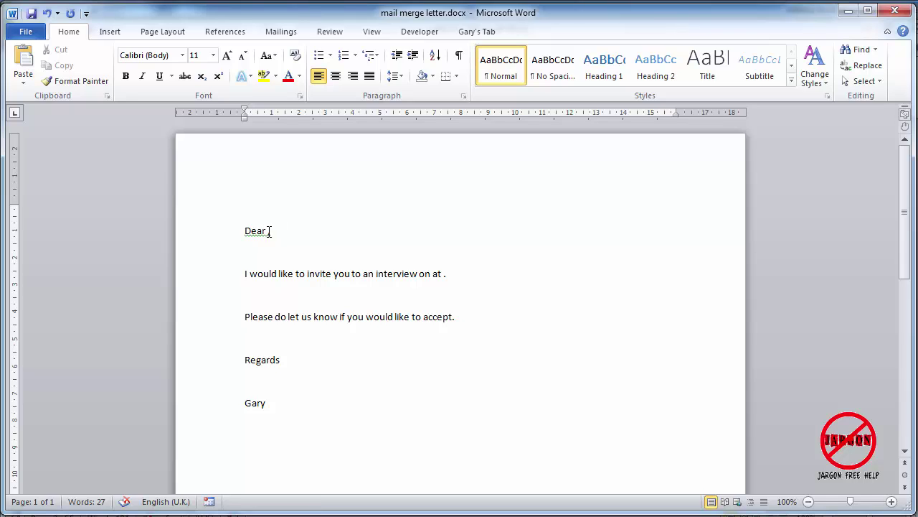
# Review the gaps in the letter, and switch to Excel to examine the address book's columns, including the Send column's Y/N entries
pyautogui.moveTo(267, 230); pyautogui.dragTo(317, 215)
pyautogui.click(272, 178)
pyautogui.click(439, 274)
pyautogui.hotkey('alt', 'Tab')
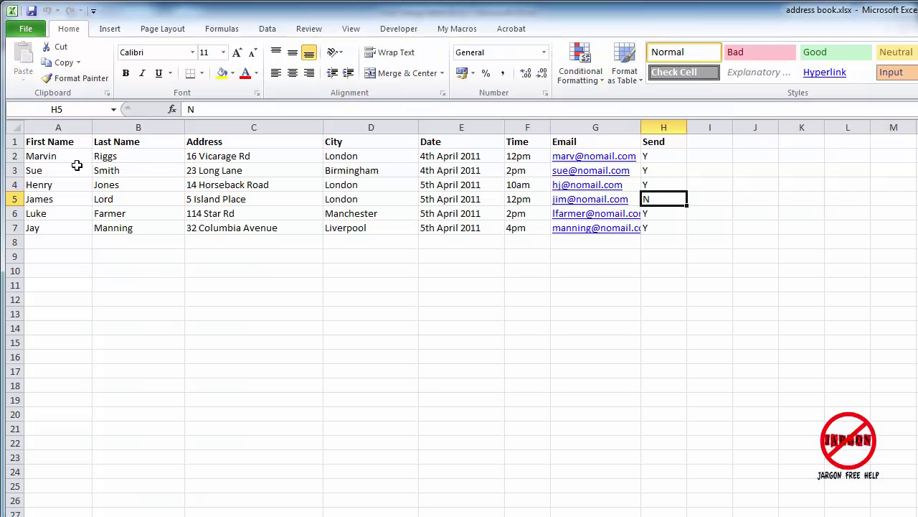
pyautogui.click(48, 160)
pyautogui.click(206, 159)
pyautogui.click(344, 172)
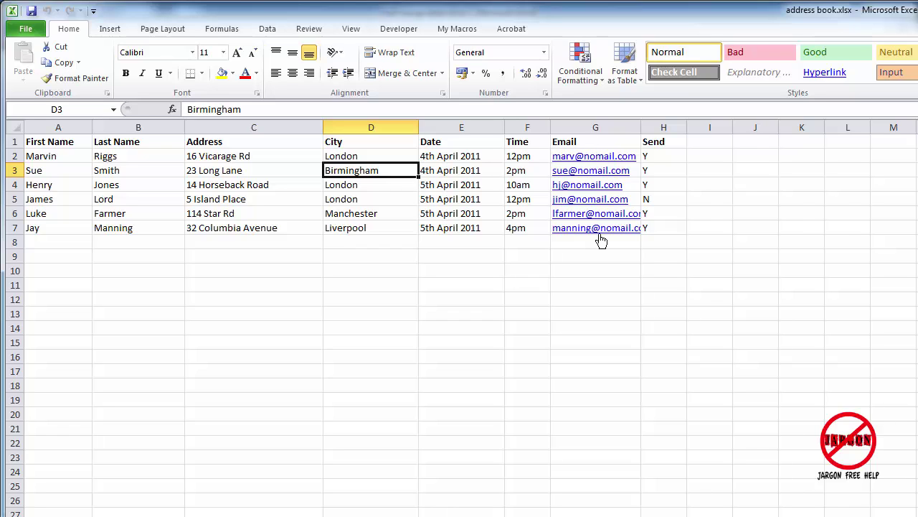
pyautogui.click(663, 148)
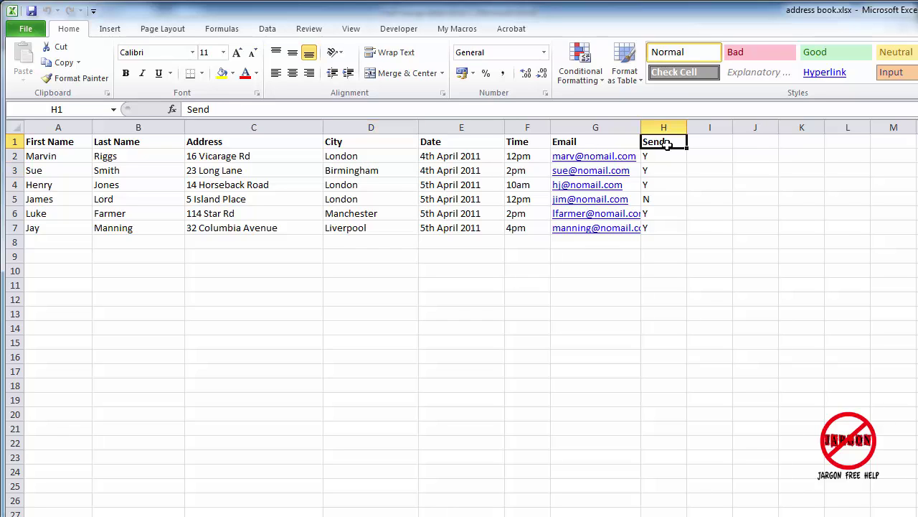
pyautogui.click(647, 199)
pyautogui.write('N')
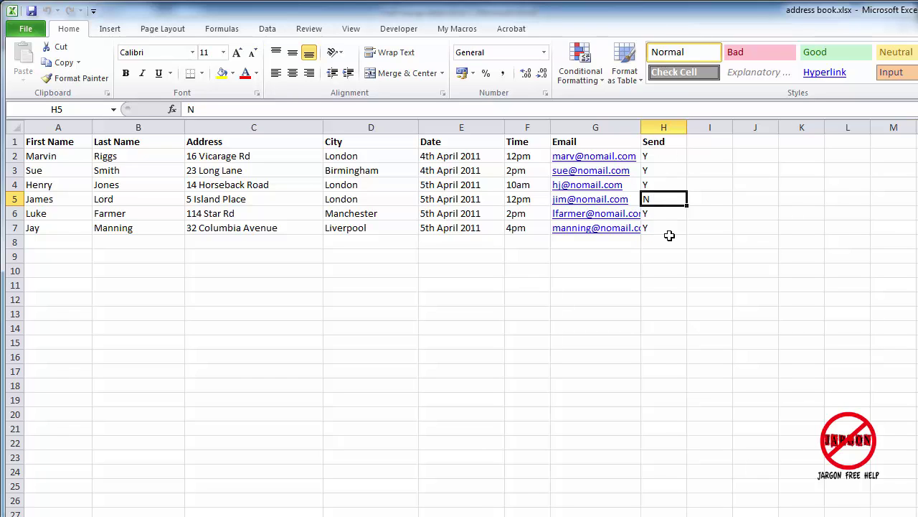
# Switch back to the letter in Word and start an E-mail Messages mail merge
pyautogui.doubleClick(13, 12)
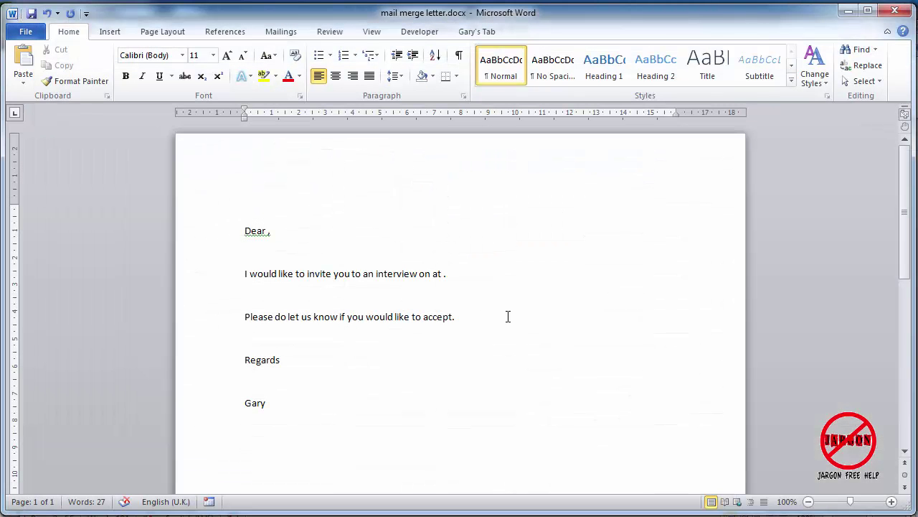
pyautogui.click(253, 183)
pyautogui.click(281, 32)
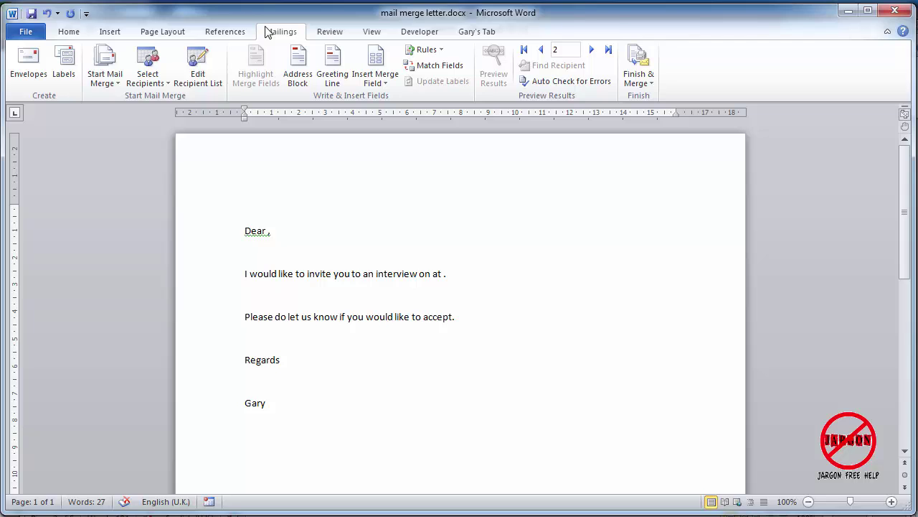
pyautogui.click(110, 83)
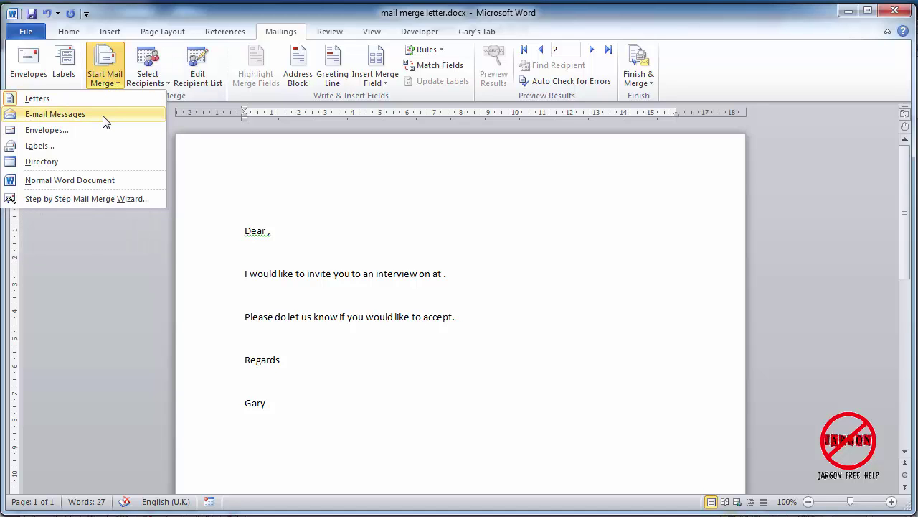
pyautogui.click(105, 115)
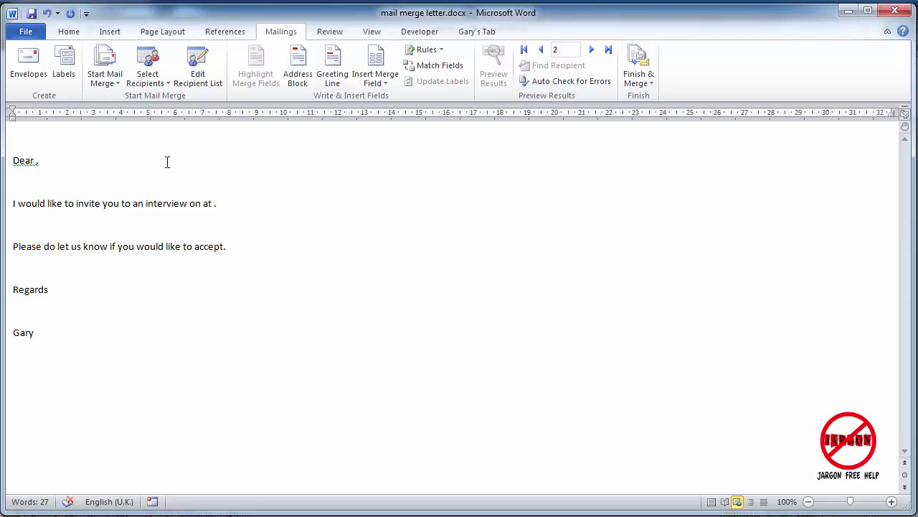
# Use the existing list address book.xlsx from the Desktop as the recipients, taking Sheet1$ with its first row as column headers
pyautogui.click(149, 78)
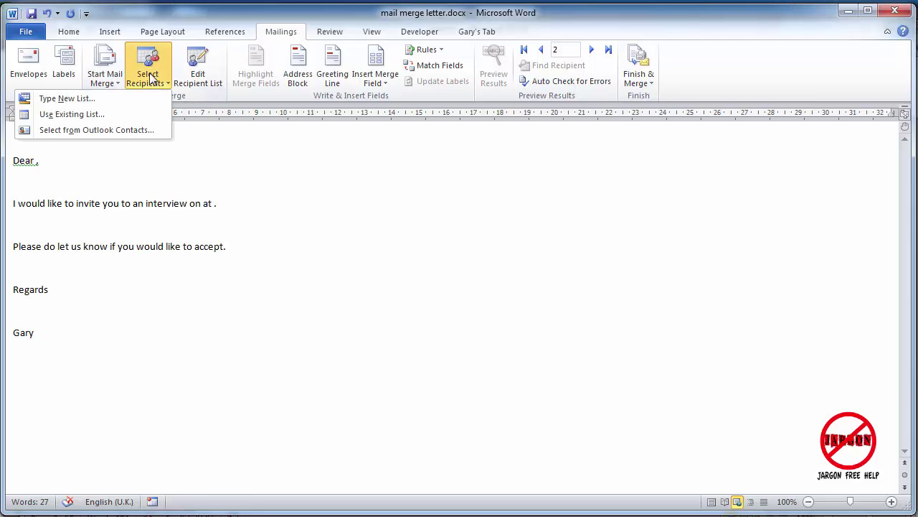
pyautogui.click(133, 118)
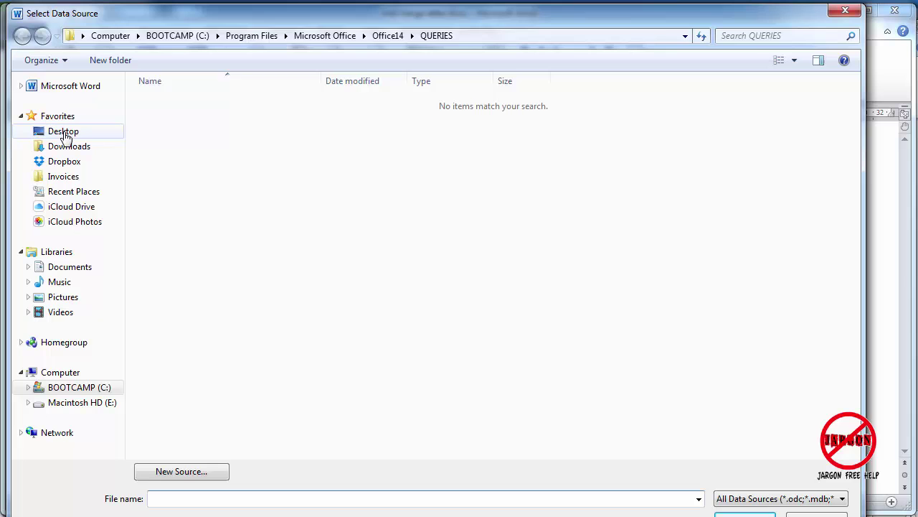
pyautogui.click(64, 135)
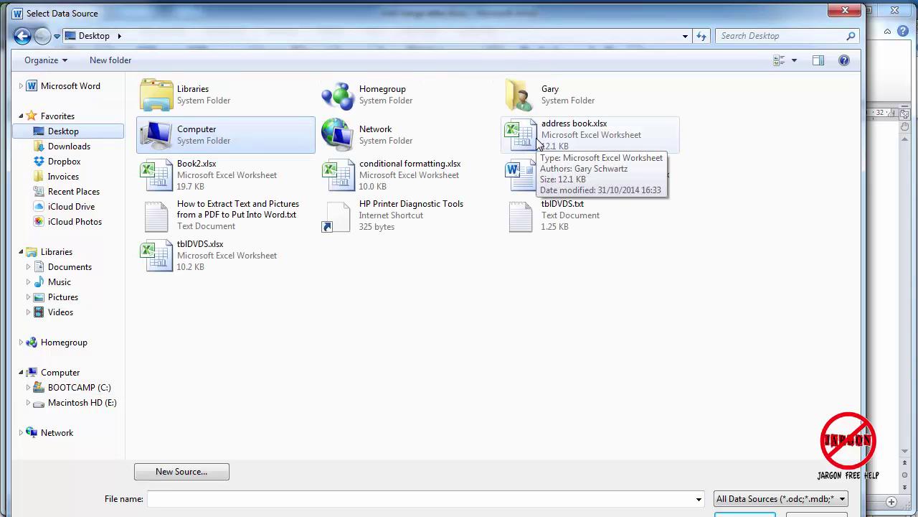
pyautogui.doubleClick(538, 144)
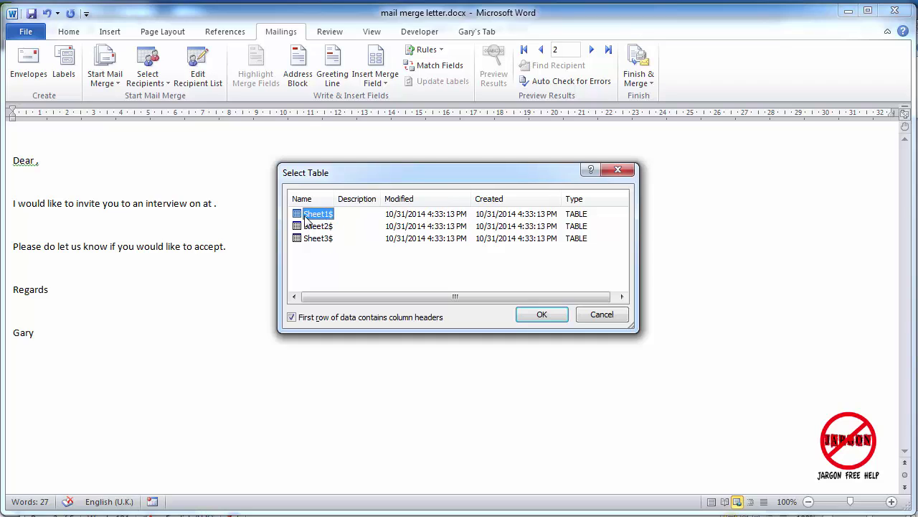
pyautogui.click(543, 315)
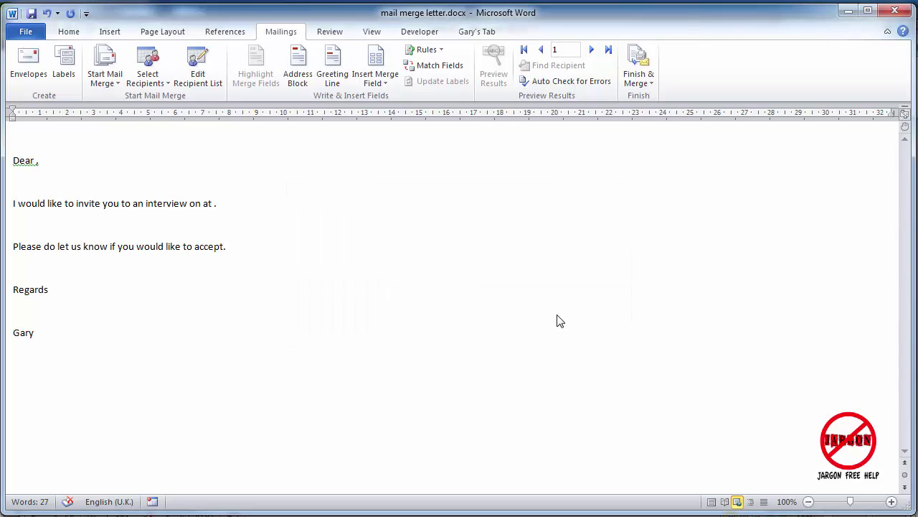
# Open the mail merge recipient list for editing and examine all of its columns across to Send
pyautogui.click(106, 74)
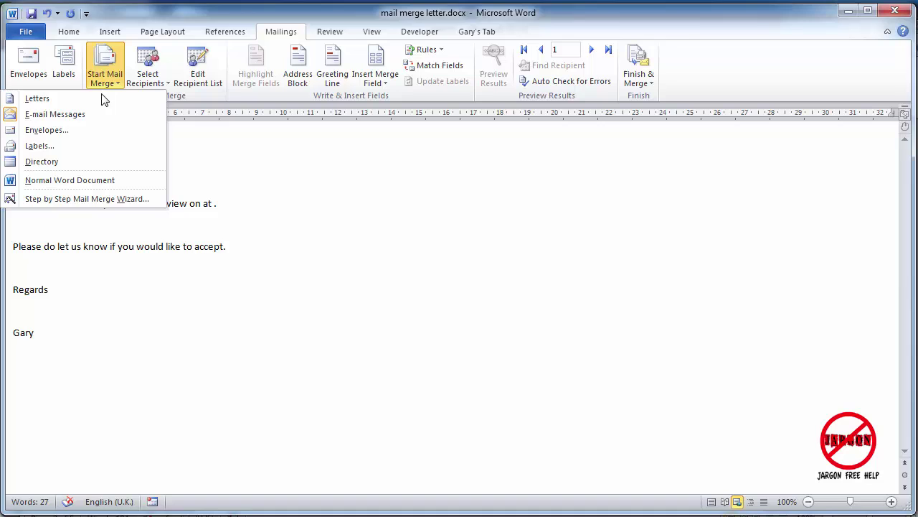
pyautogui.click(148, 81)
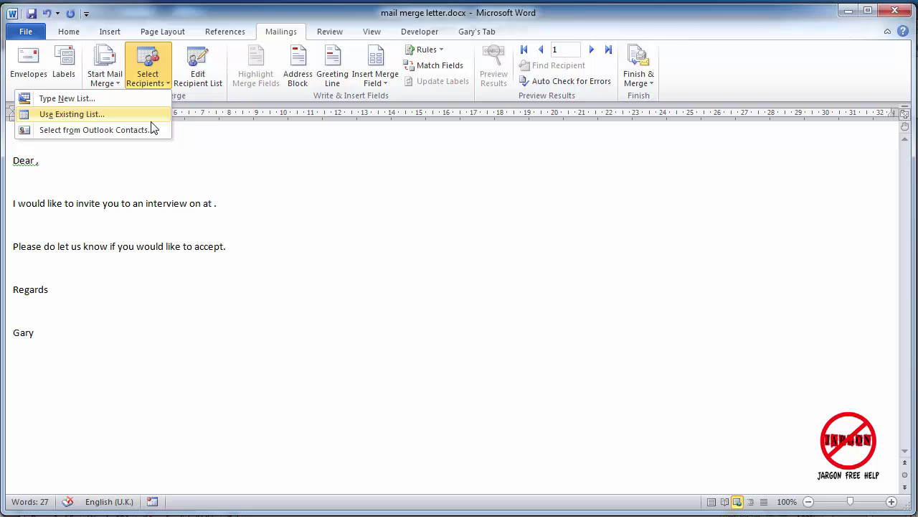
pyautogui.click(198, 79)
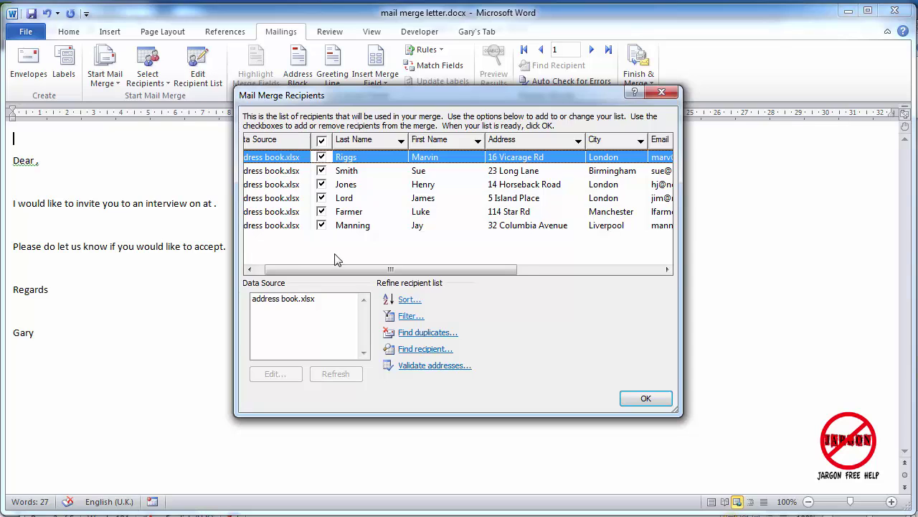
pyautogui.hscroll(1, 330, 260)
pyautogui.click(273, 270)
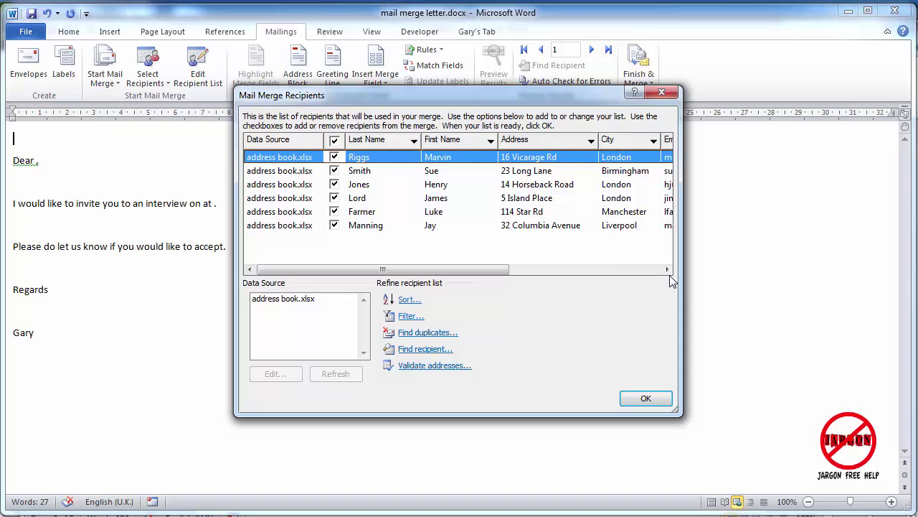
pyautogui.click(637, 270)
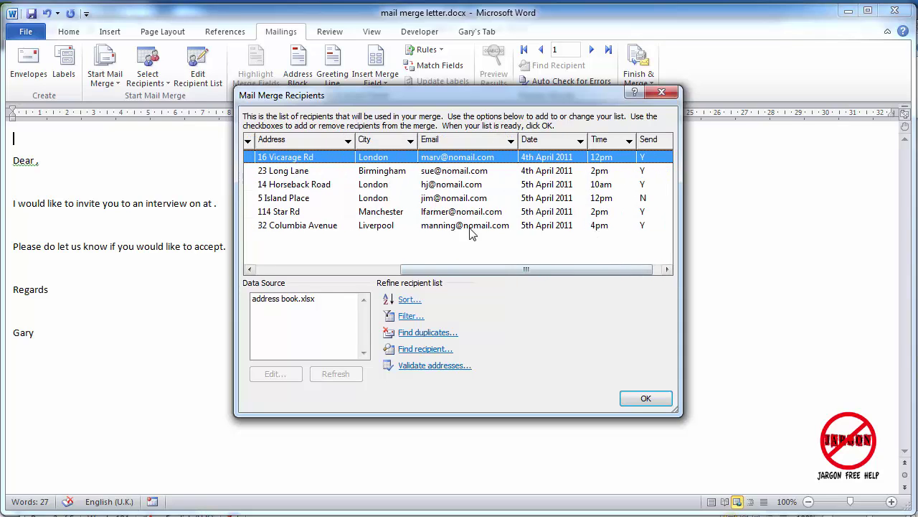
pyautogui.moveTo(478, 270); pyautogui.dragTo(488, 282)
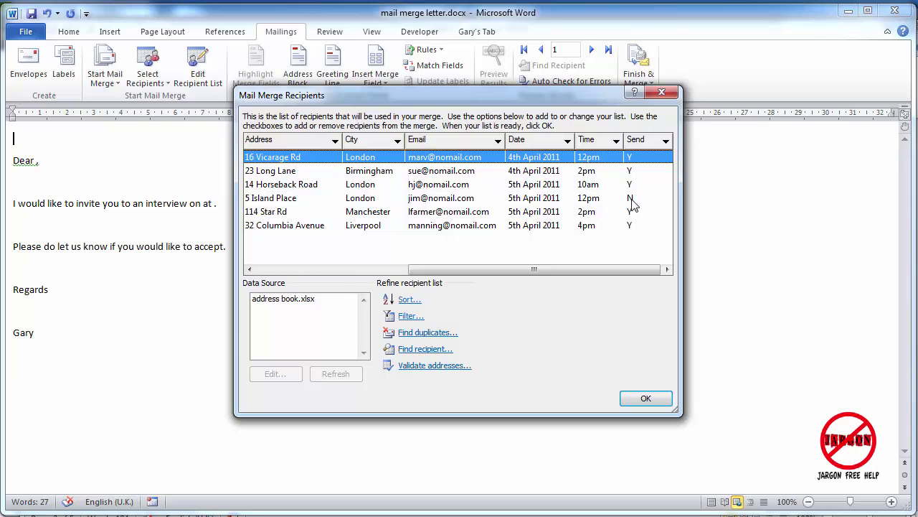
pyautogui.click(335, 273)
pyautogui.moveTo(380, 270); pyautogui.dragTo(460, 270)
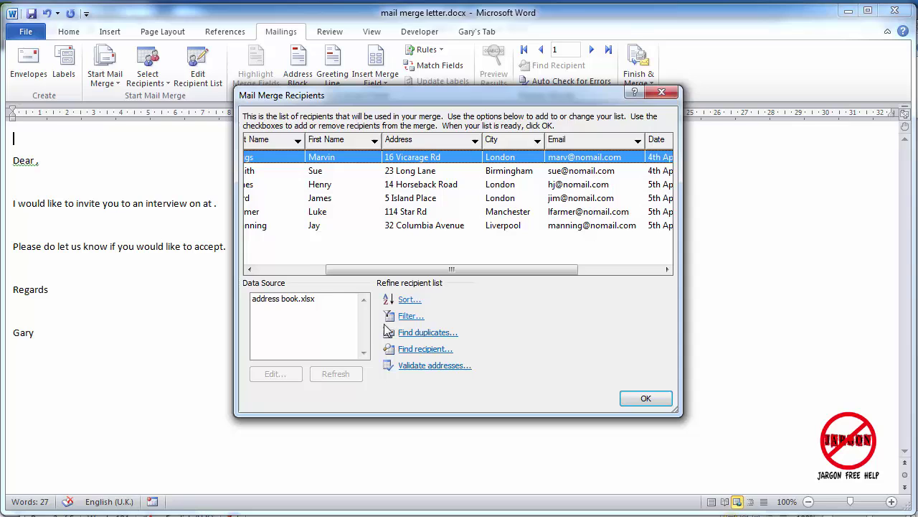
pyautogui.click(294, 269)
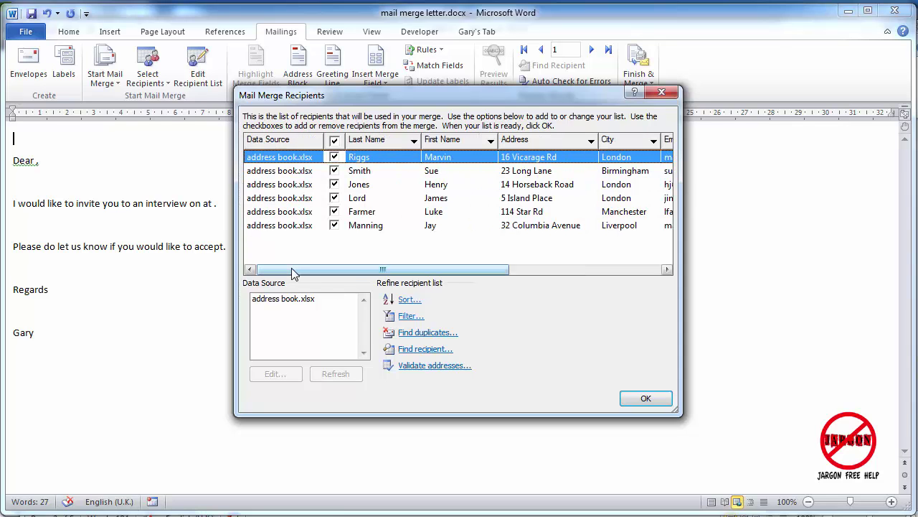
pyautogui.click(334, 185)
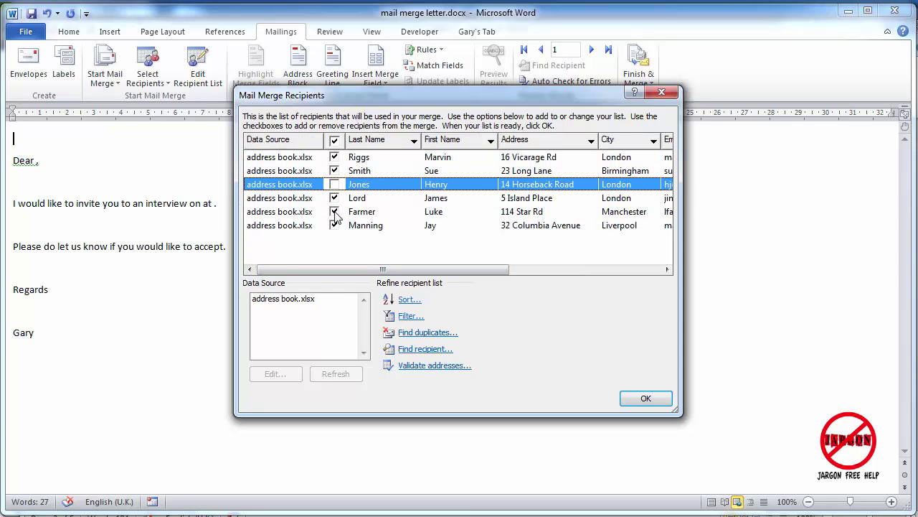
pyautogui.click(334, 211)
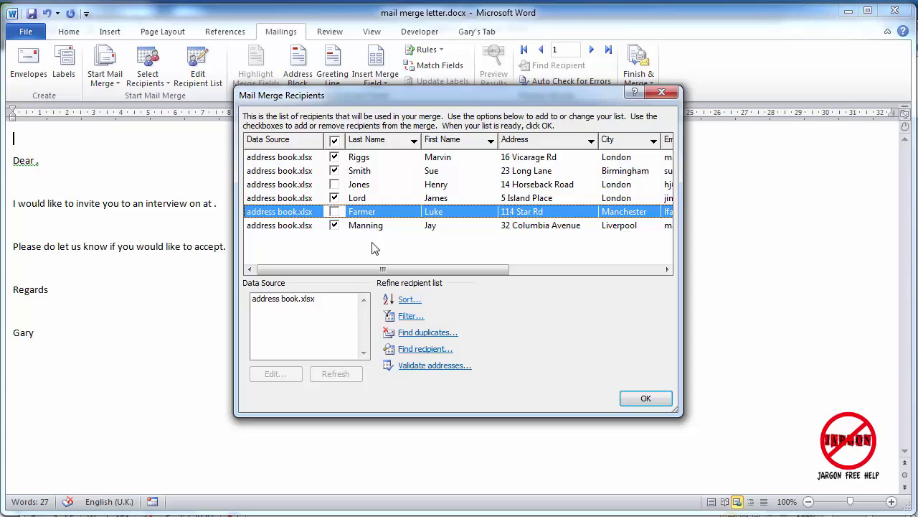
pyautogui.click(334, 184)
pyautogui.click(334, 212)
pyautogui.hscroll(1, 287, 226)
pyautogui.click(249, 269)
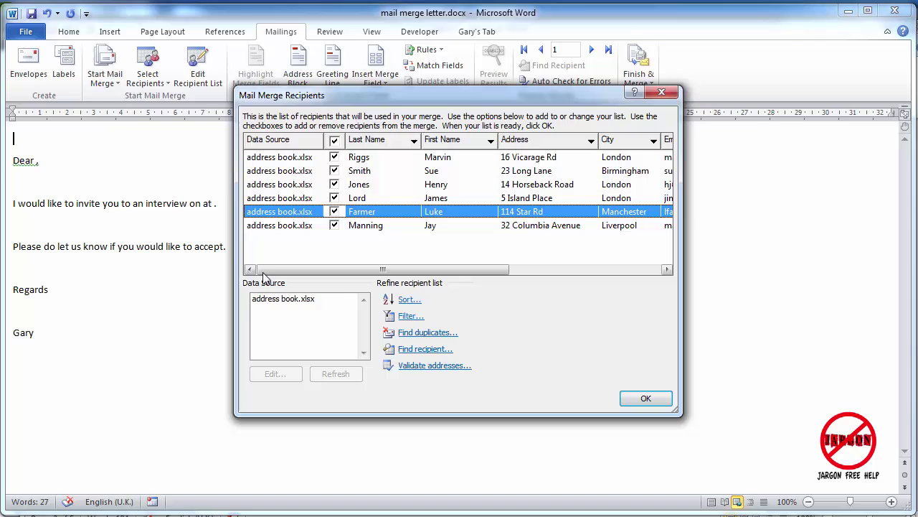
# Set up a recipient filter where the Send field is Equal to Y
pyautogui.click(418, 321)
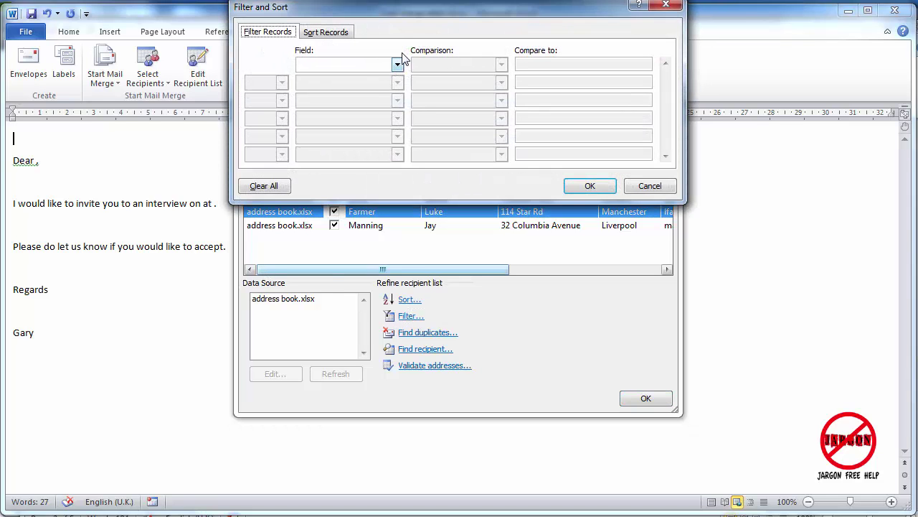
pyautogui.moveTo(396, 7); pyautogui.dragTo(356, 60)
pyautogui.click(356, 117)
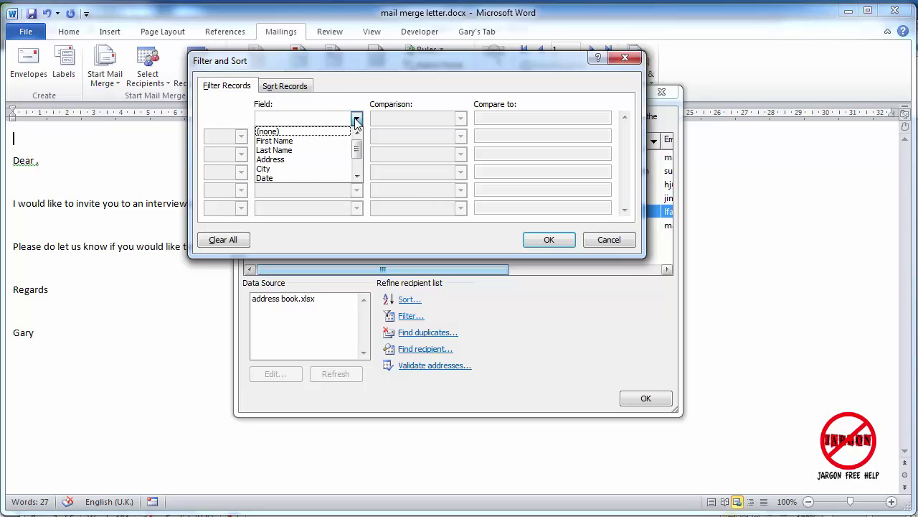
pyautogui.moveTo(358, 149); pyautogui.dragTo(356, 181)
pyautogui.click(328, 177)
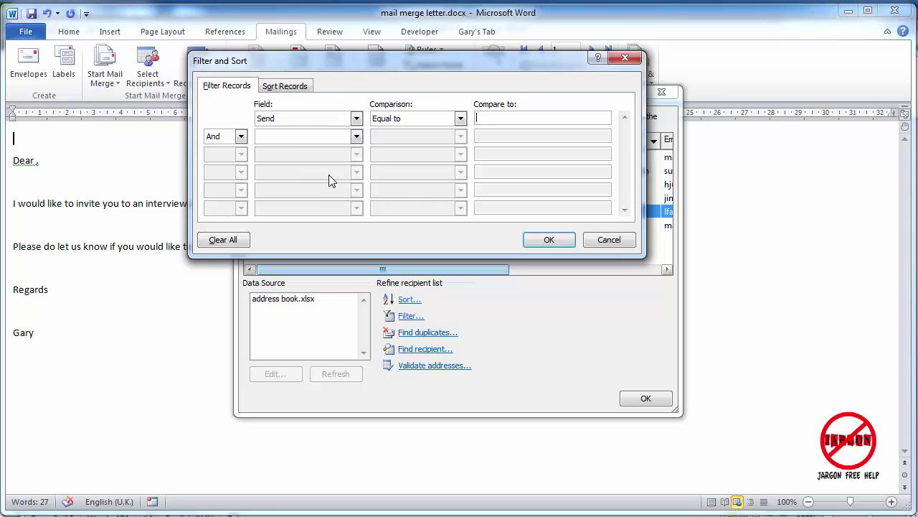
pyautogui.click(460, 119)
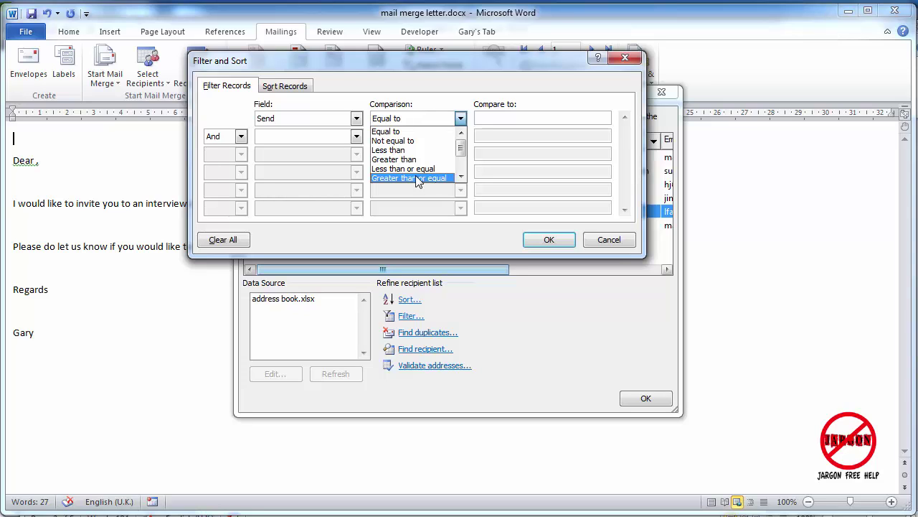
pyautogui.click(461, 120)
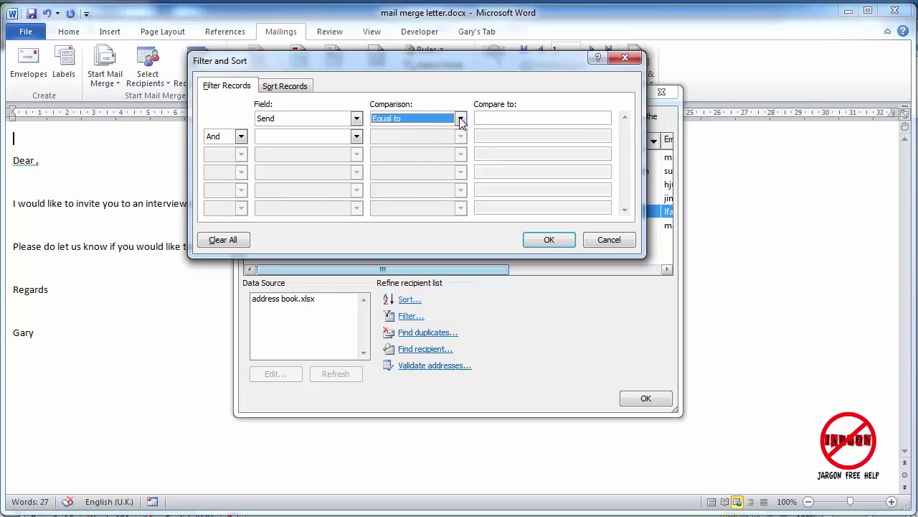
pyautogui.click(487, 117)
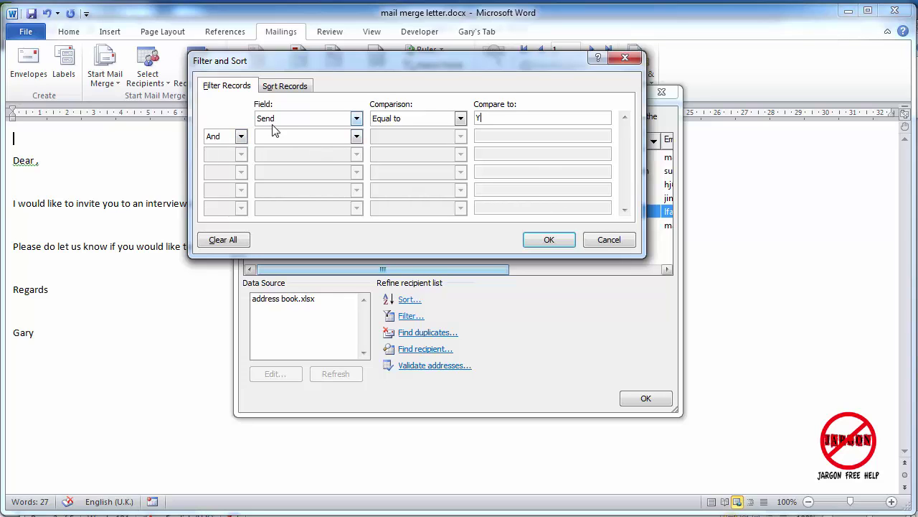
pyautogui.click(355, 136)
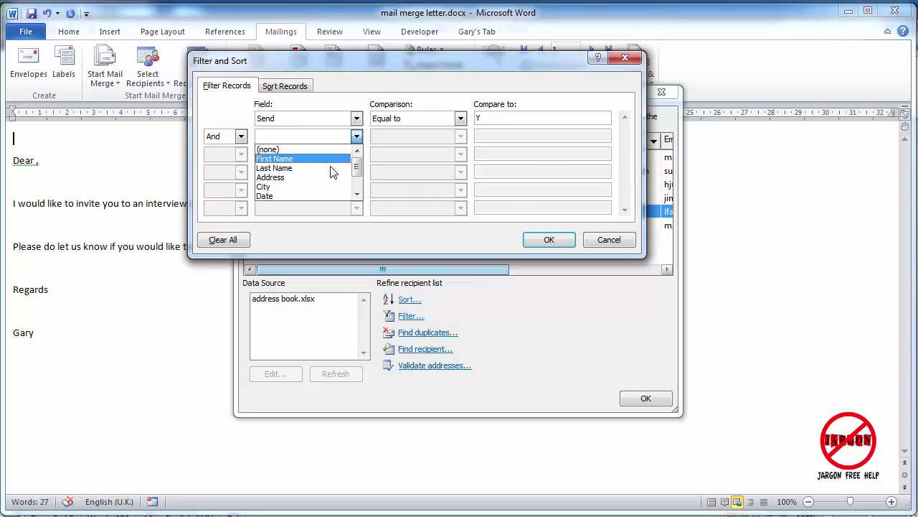
pyautogui.click(273, 187)
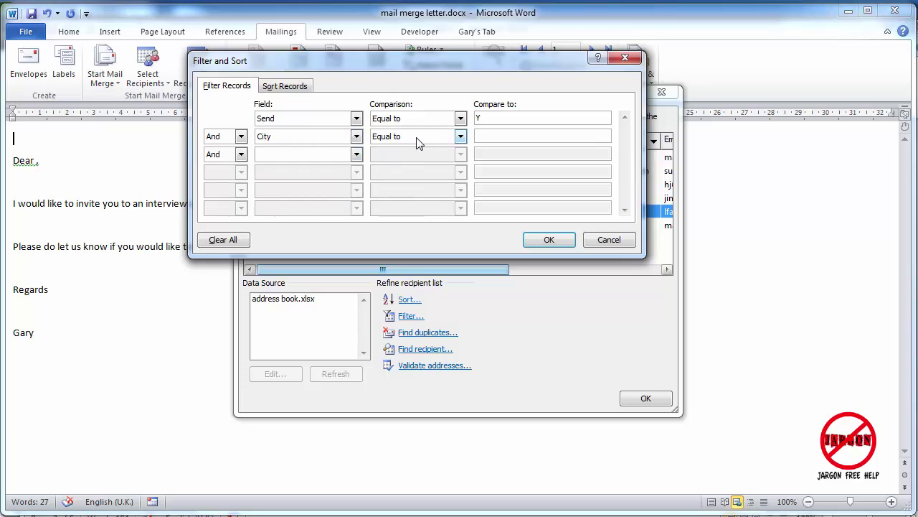
pyautogui.click(460, 136)
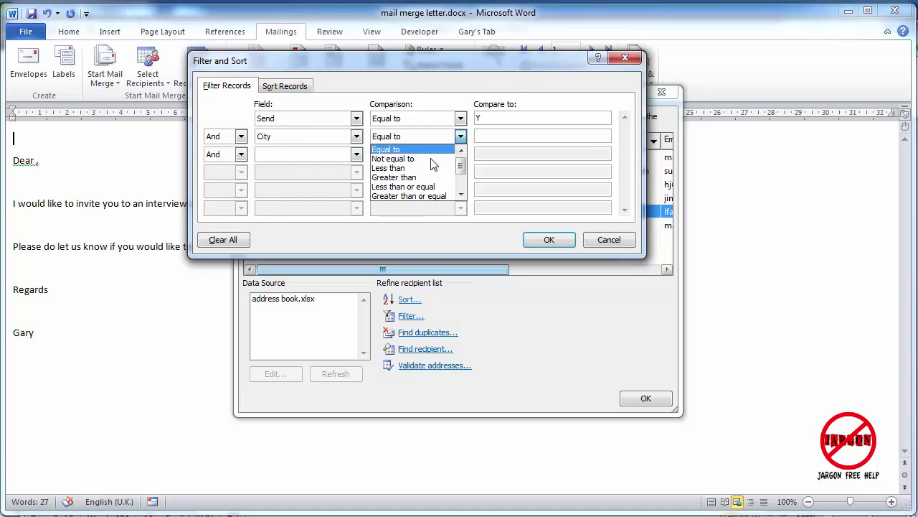
pyautogui.click(490, 136)
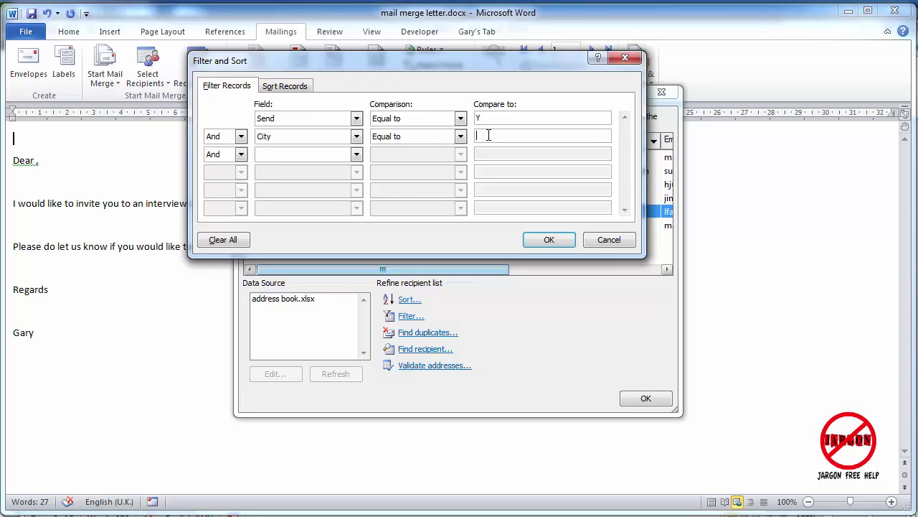
pyautogui.click(300, 137)
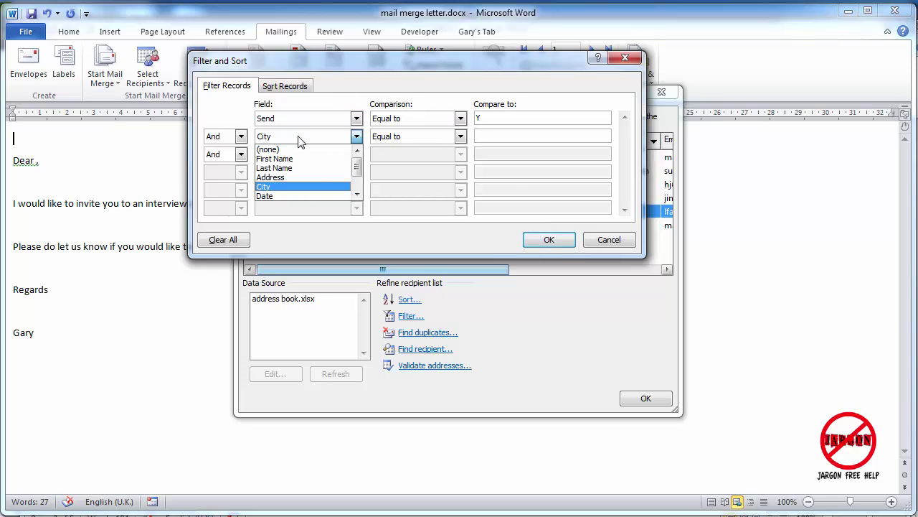
pyautogui.click(284, 149)
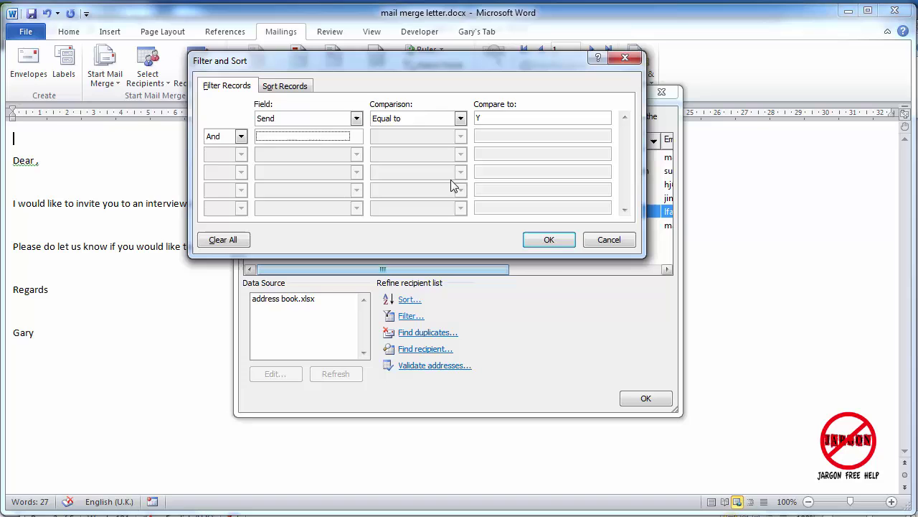
# Apply the Send filter and accept the filtered mail merge recipient list
pyautogui.click(551, 241)
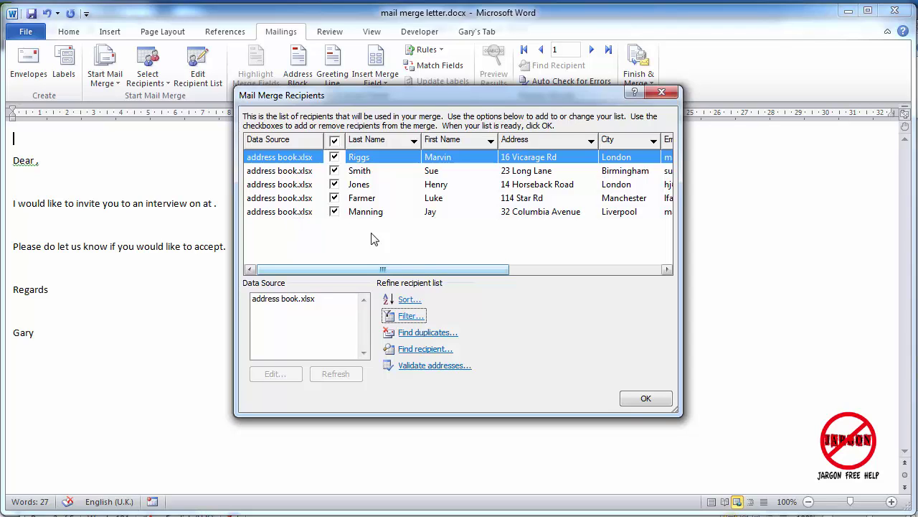
pyautogui.click(644, 400)
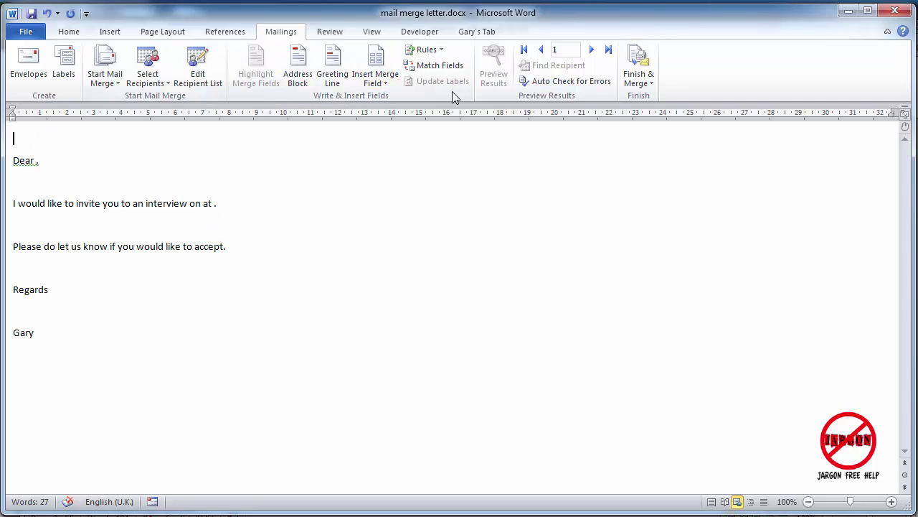
# Insert the Address and City merge fields on separate lines above the greeting, leaving a blank line below City
pyautogui.click(380, 85)
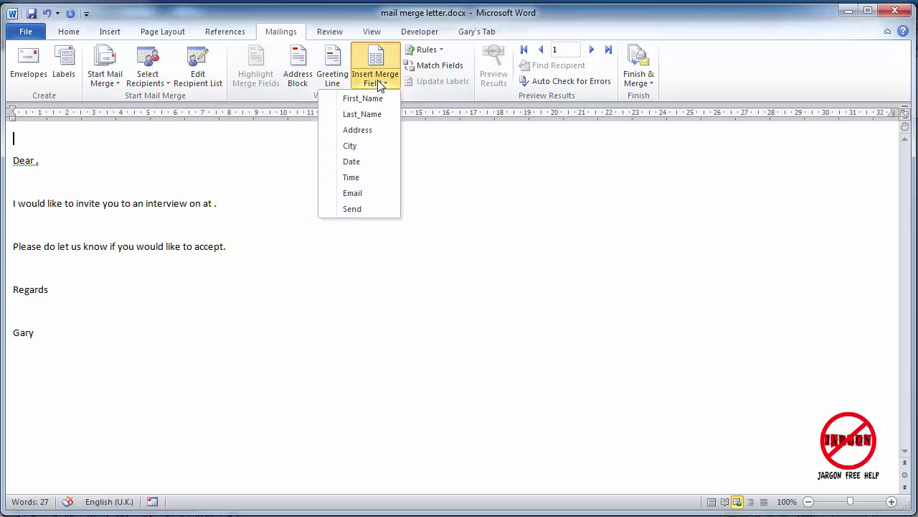
pyautogui.click(364, 134)
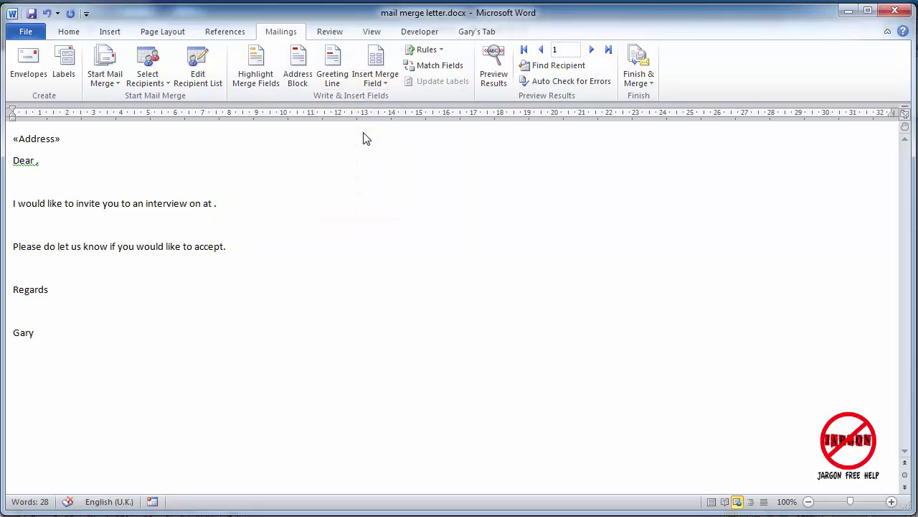
pyautogui.press('Return')
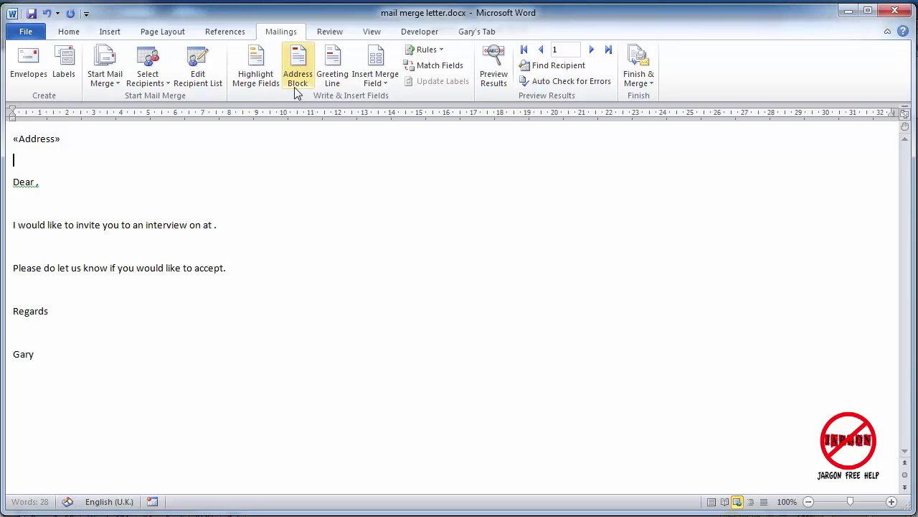
pyautogui.click(380, 82)
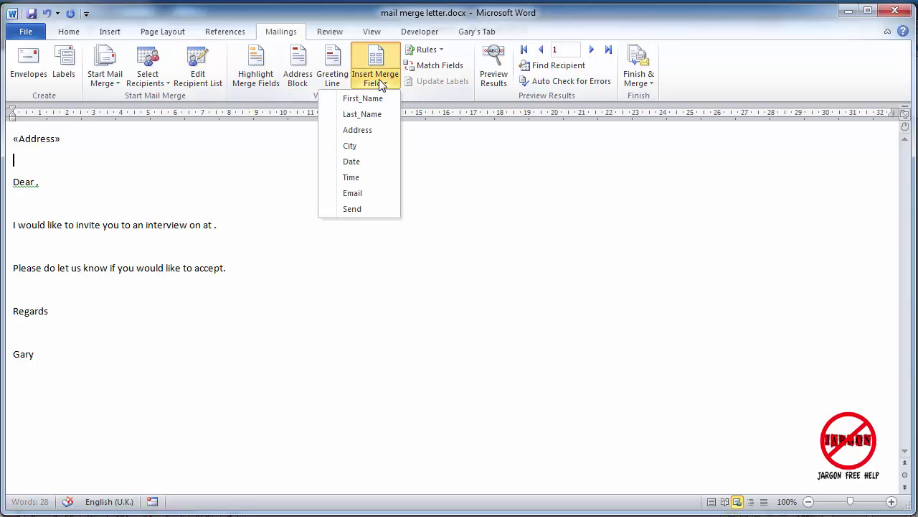
pyautogui.click(364, 147)
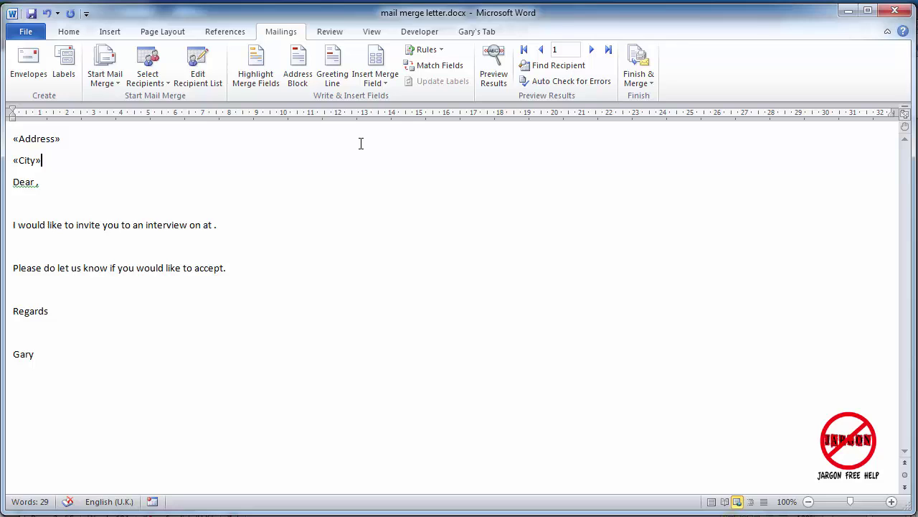
pyautogui.press('Return')
pyautogui.click(383, 80)
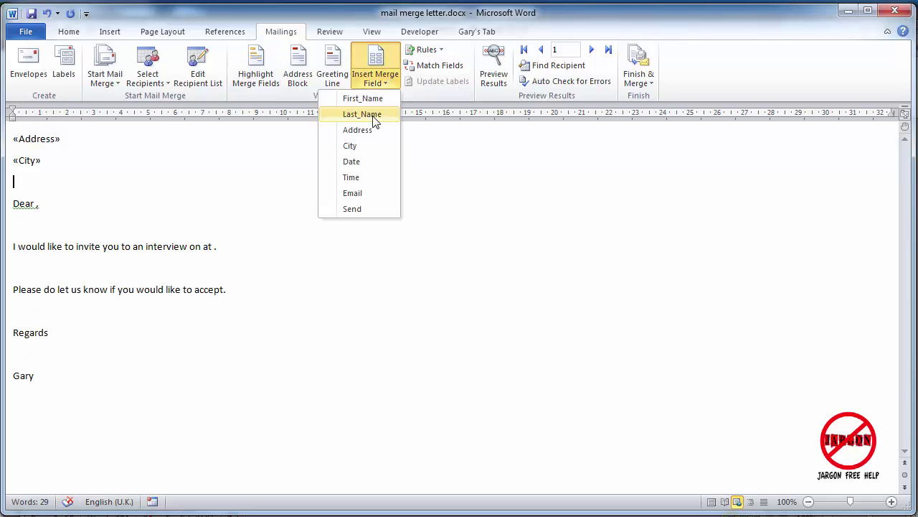
pyautogui.click(373, 64)
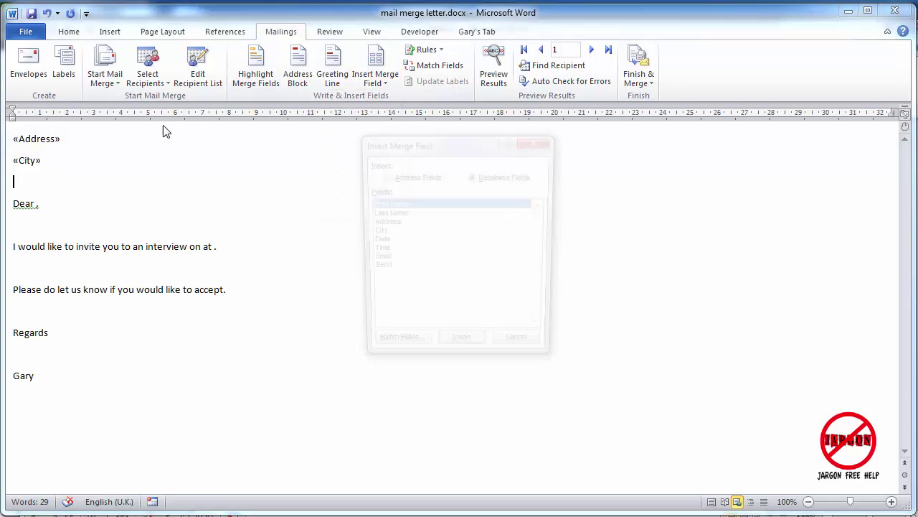
pyautogui.click(518, 350)
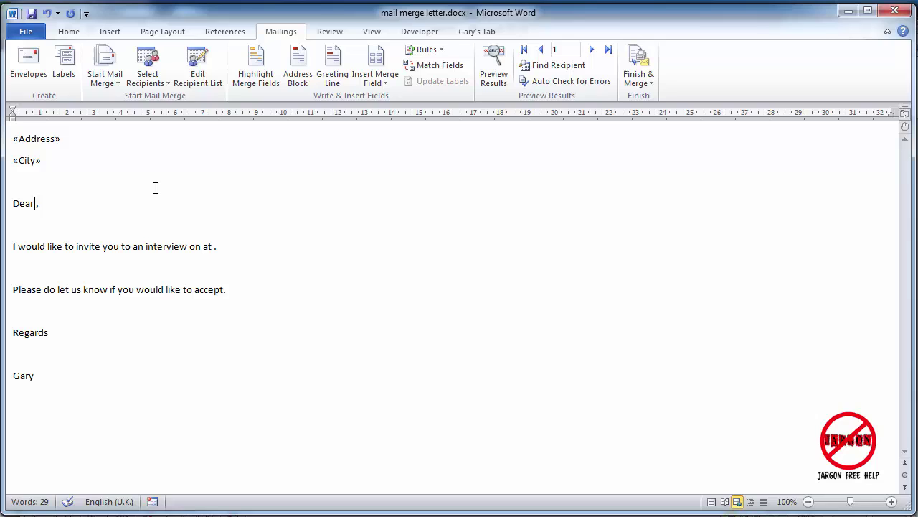
# Add a new line above the Address field and insert the First_Name and Last_Name merge fields on it
pyautogui.click(13, 141)
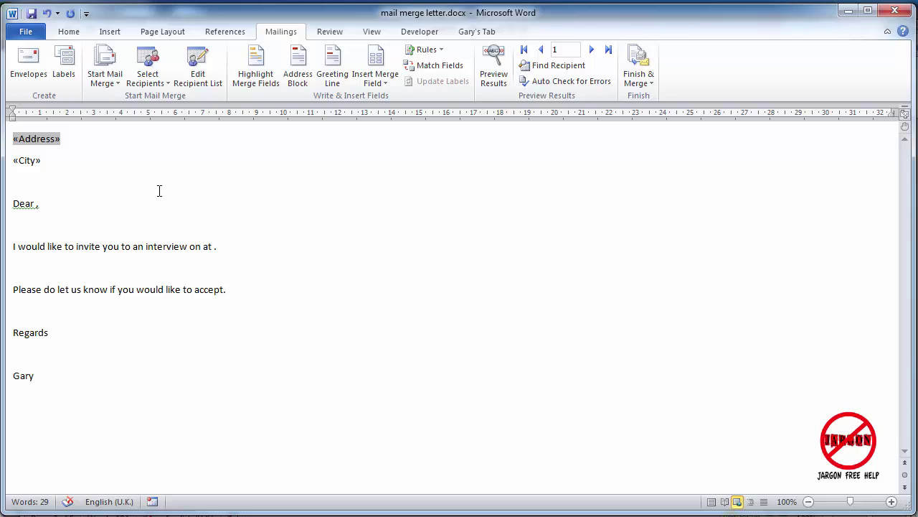
pyautogui.press('Return')
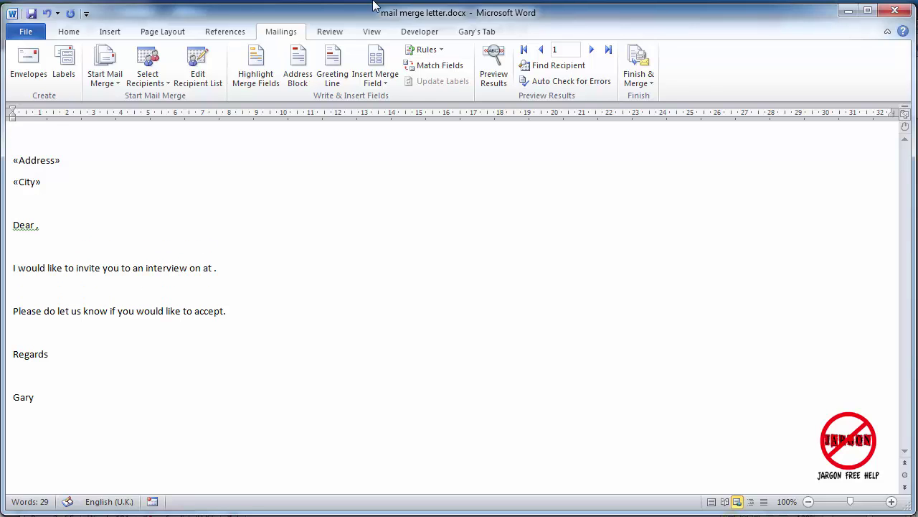
pyautogui.click(384, 82)
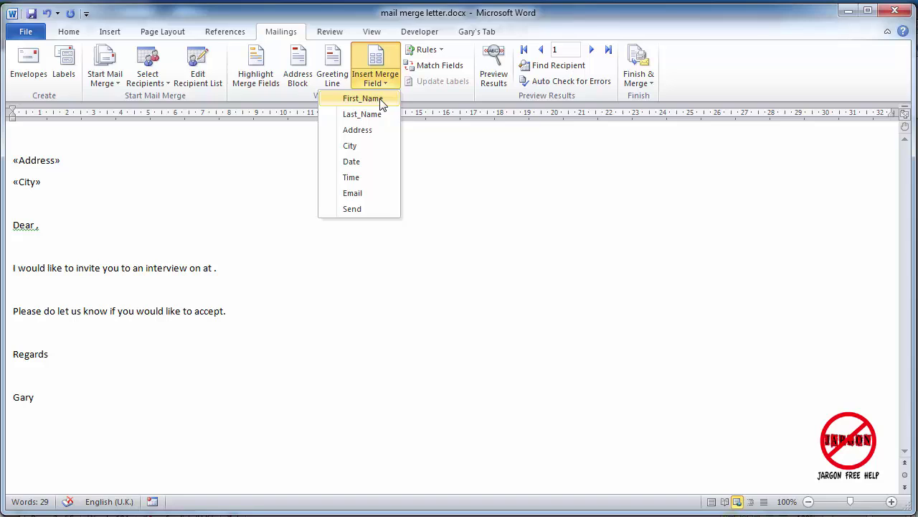
pyautogui.click(381, 99)
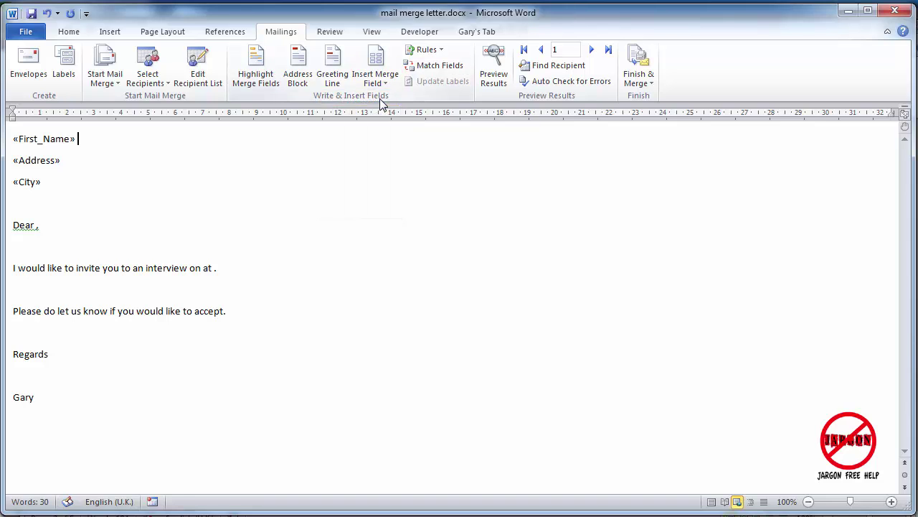
pyautogui.click(368, 82)
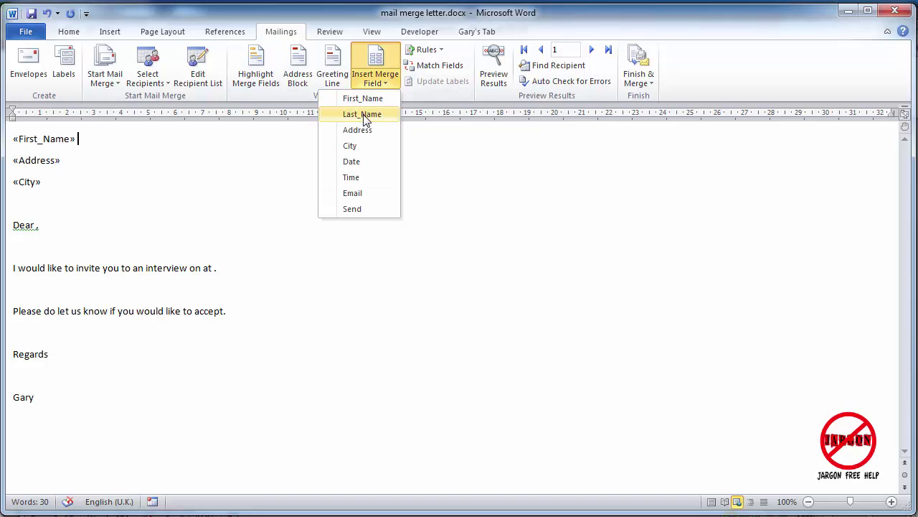
pyautogui.click(364, 117)
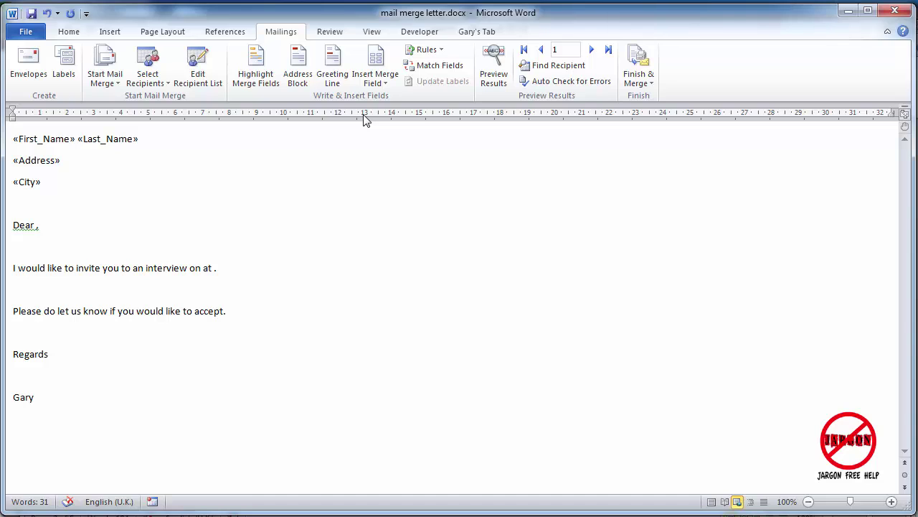
# Insert the First_Name merge field after "Dear" in the greeting, before the comma
pyautogui.click(36, 225)
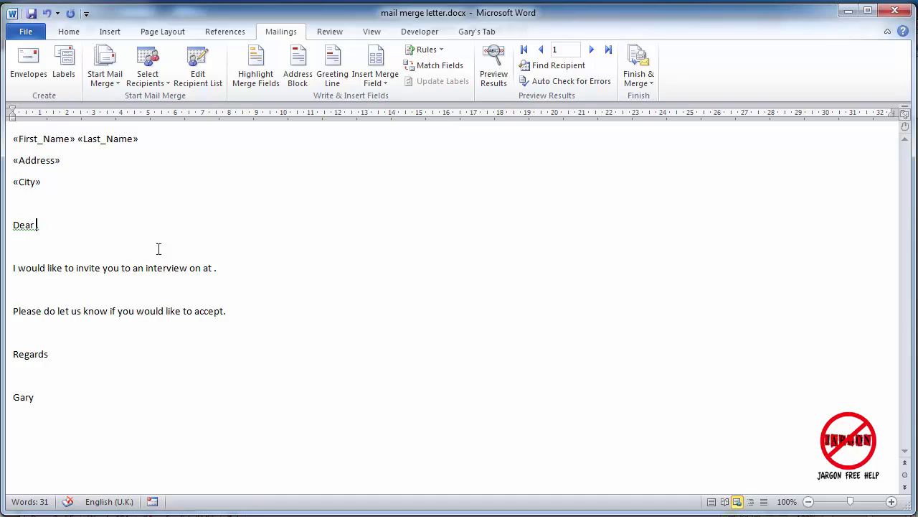
pyautogui.click(374, 81)
pyautogui.click(363, 99)
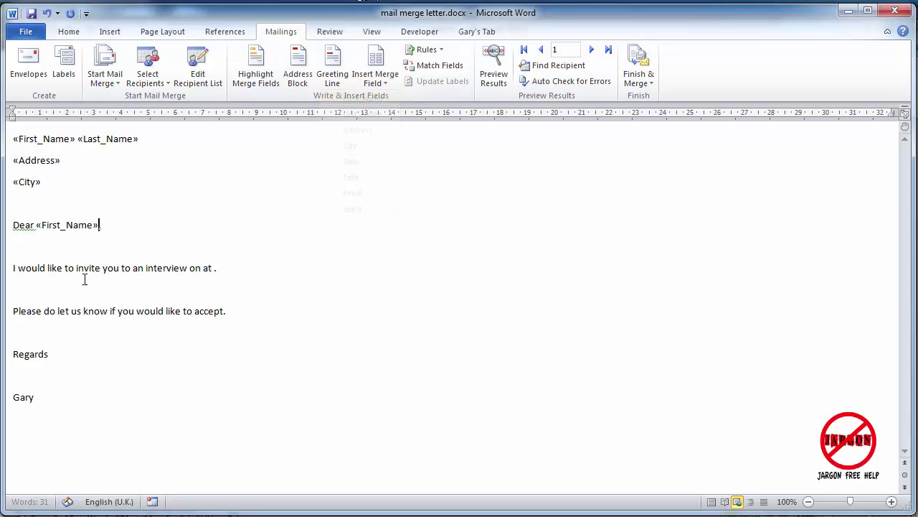
# Complete the interview sentence with the Date merge field after "on" and the Time merge field after "at"
pyautogui.click(203, 267)
pyautogui.click(387, 82)
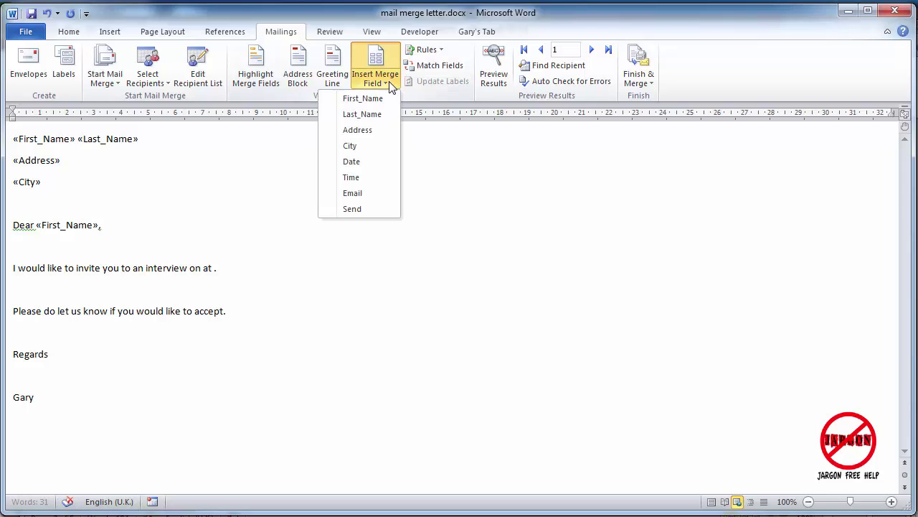
pyautogui.click(379, 163)
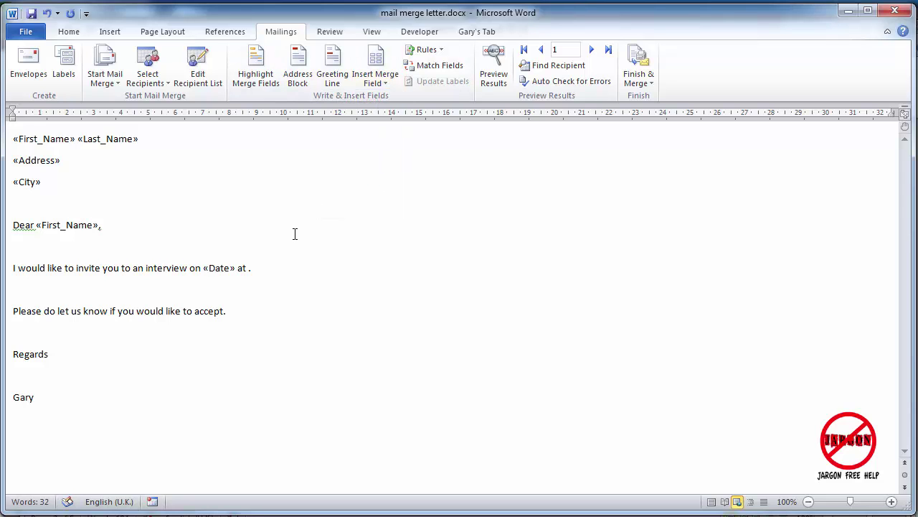
pyautogui.press('Right')
pyautogui.press('Right')
pyautogui.click(386, 81)
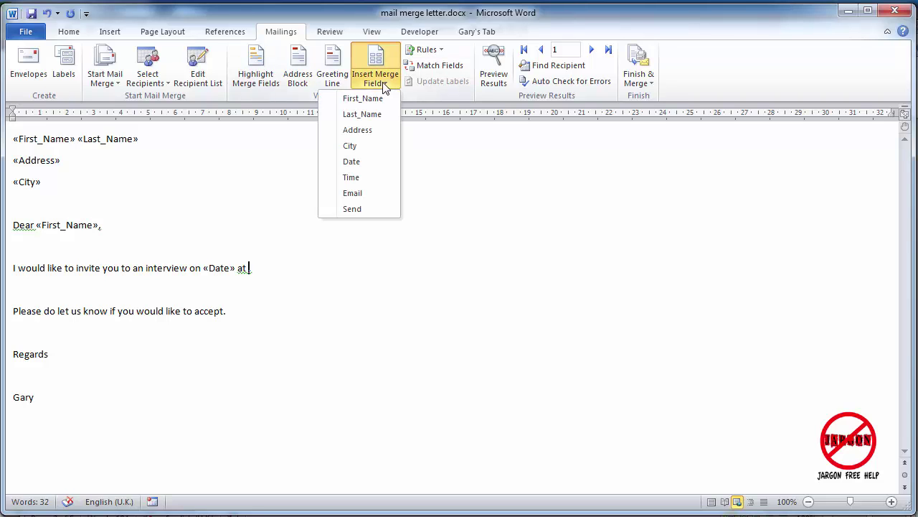
pyautogui.click(375, 180)
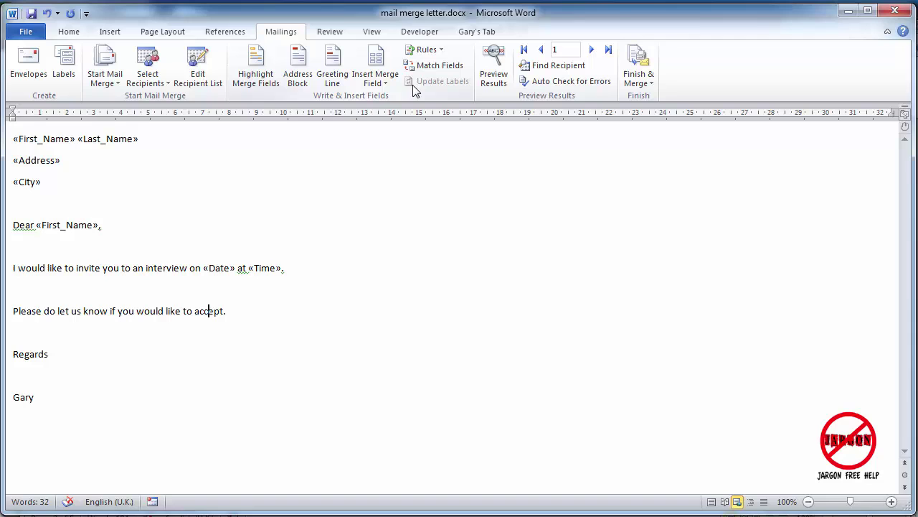
# Preview the merged letters, step forwards and backwards through the recipient records, and return to the first one
pyautogui.click(494, 63)
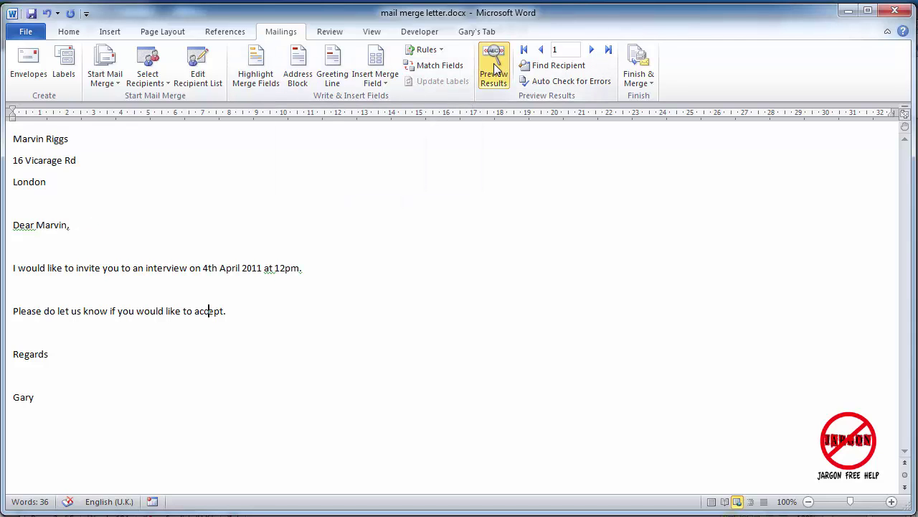
pyautogui.click(592, 50)
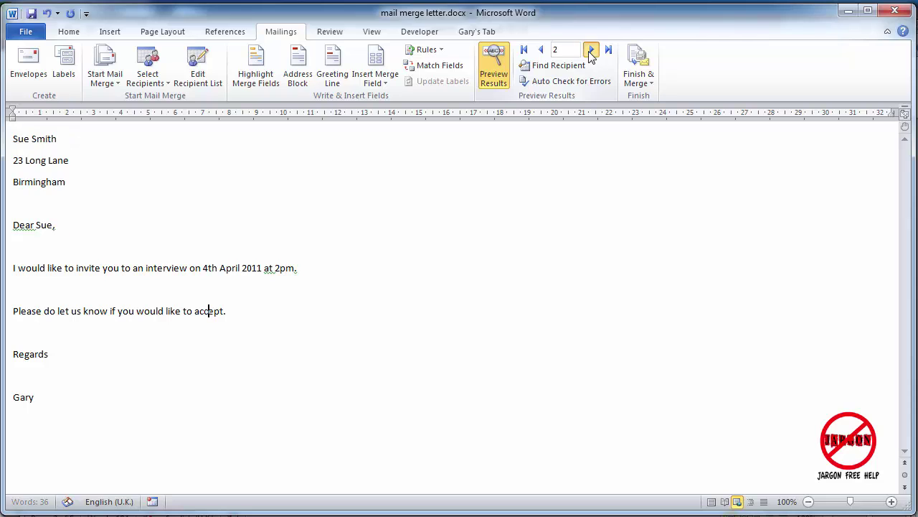
pyautogui.click(591, 50)
pyautogui.click(591, 50)
pyautogui.click(591, 50)
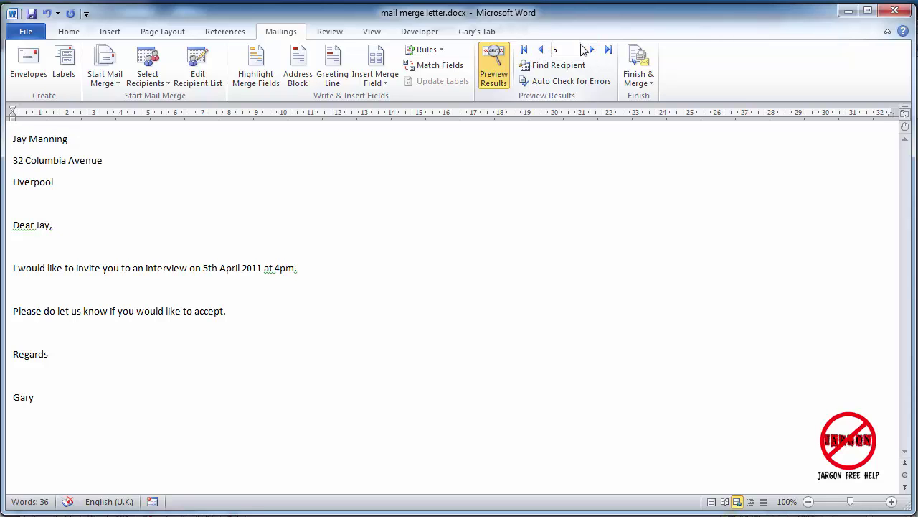
pyautogui.click(590, 51)
pyautogui.click(608, 52)
pyautogui.click(591, 50)
pyautogui.click(540, 52)
pyautogui.click(592, 50)
pyautogui.click(541, 50)
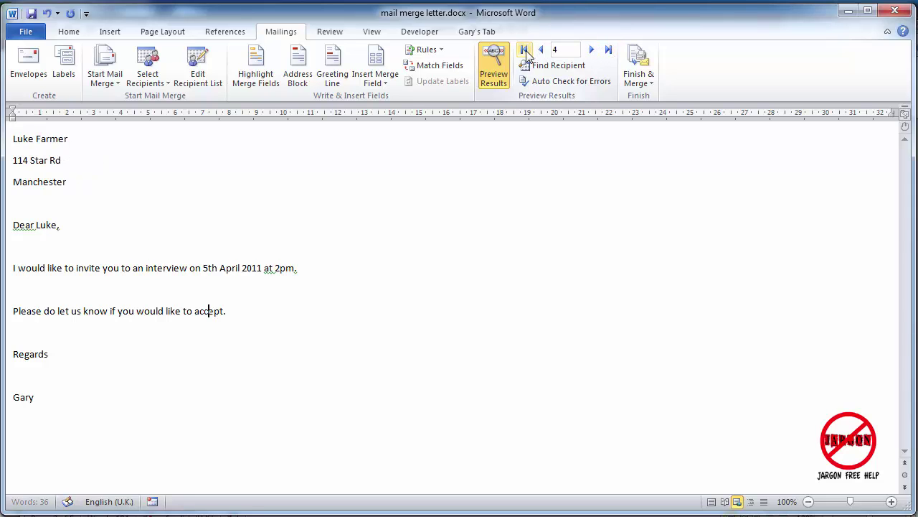
pyautogui.click(524, 50)
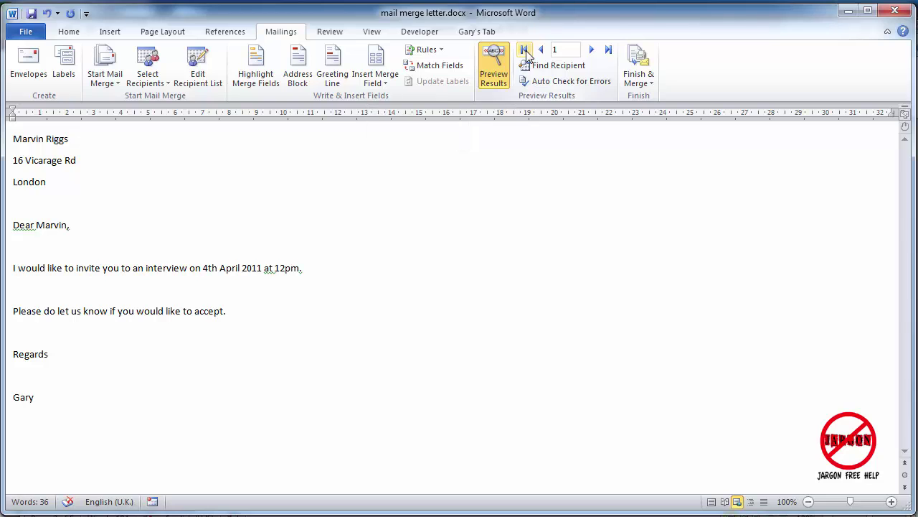
# Find a specific recipient by first name across all fields and preview that recipient's merged letter
pyautogui.click(548, 65)
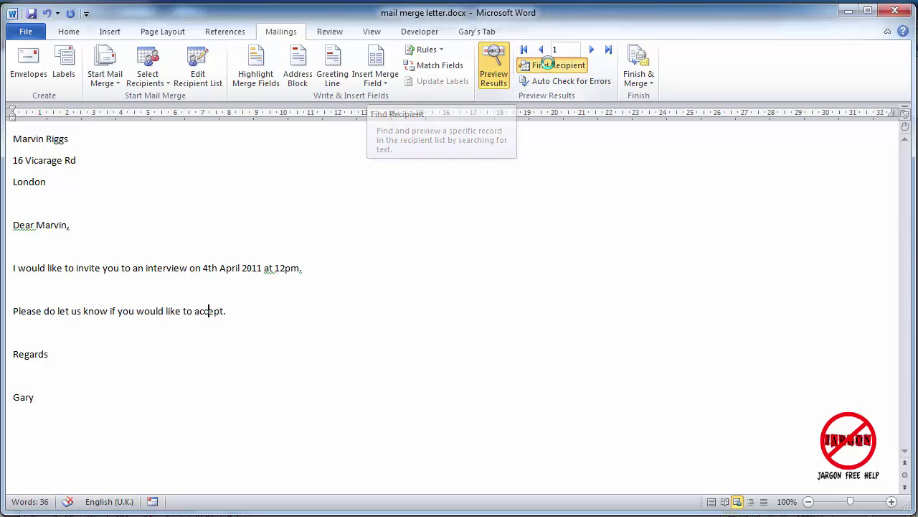
pyautogui.write('l')
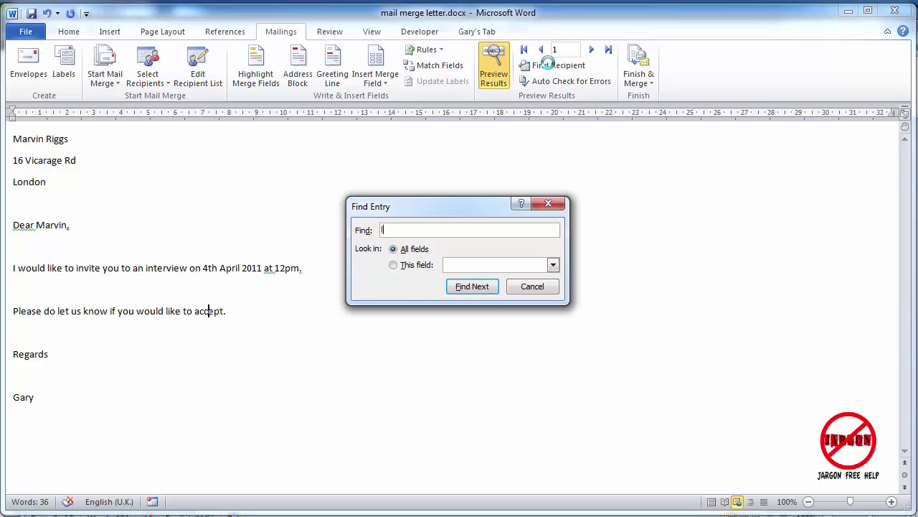
pyautogui.write('uke')
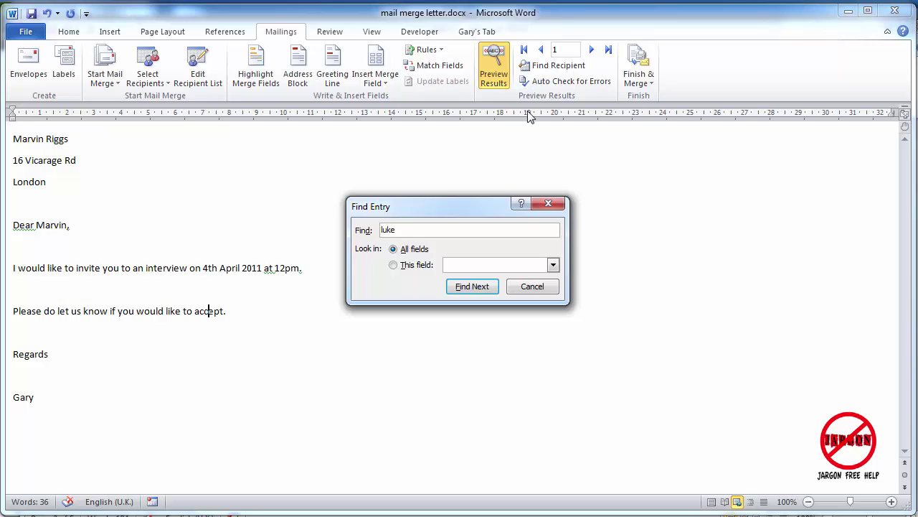
pyautogui.click(473, 289)
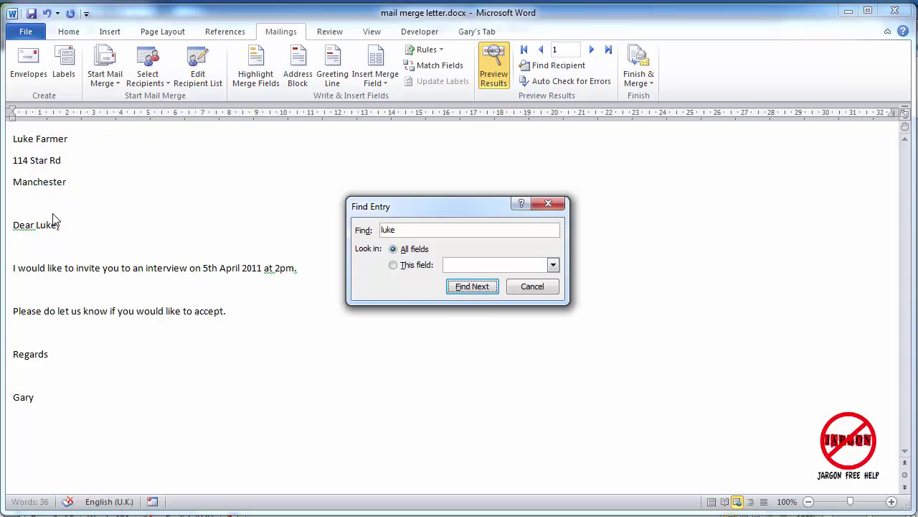
pyautogui.click(535, 289)
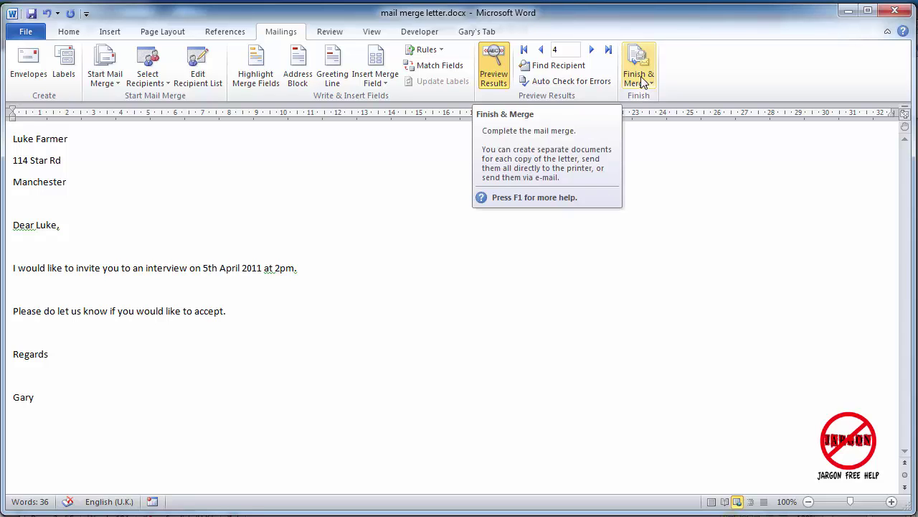
# Turn off the merged results preview so the letter shows its merge fields
pyautogui.click(643, 81)
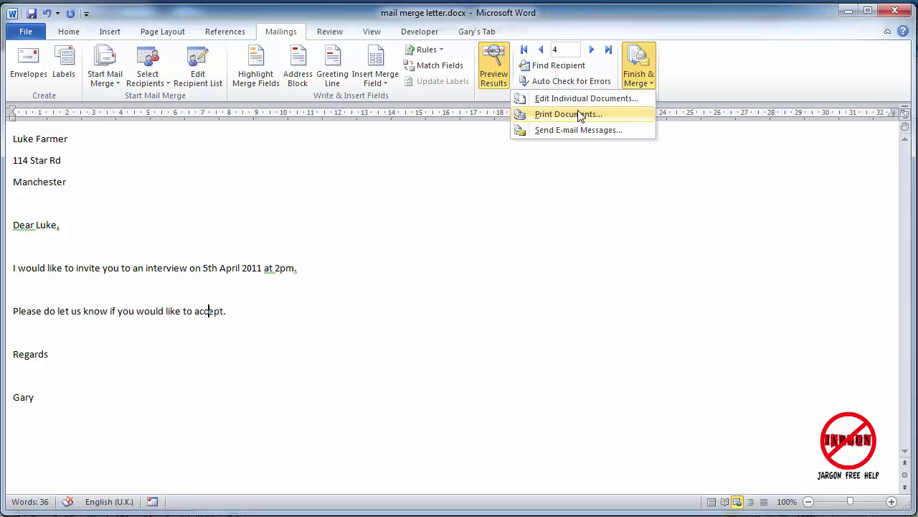
pyautogui.click(500, 75)
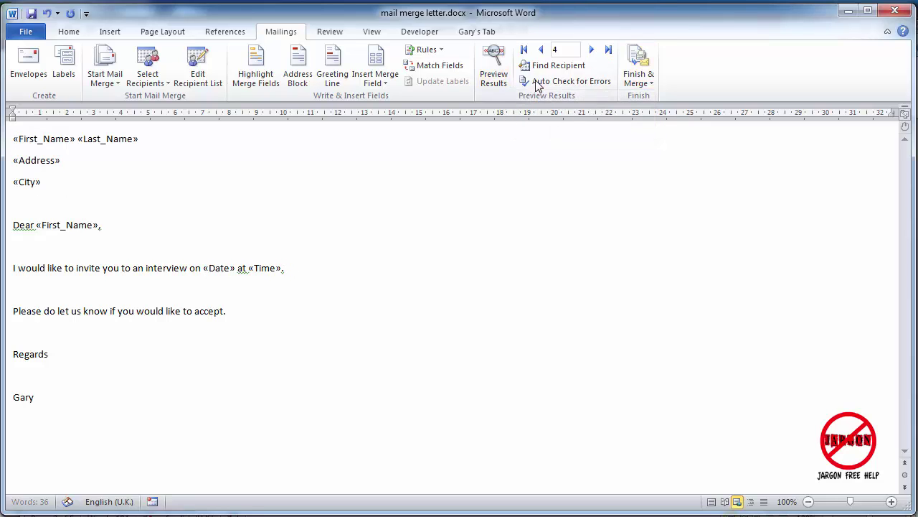
pyautogui.click(495, 67)
pyautogui.click(494, 66)
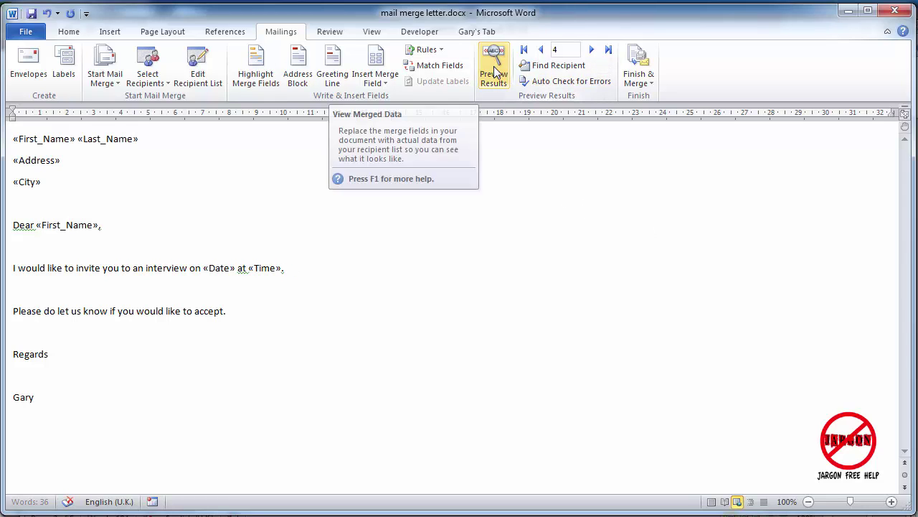
# Start a merge to e-mail messages addressed with the Email field, with the subject line "Interview Date and Time"
pyautogui.click(644, 88)
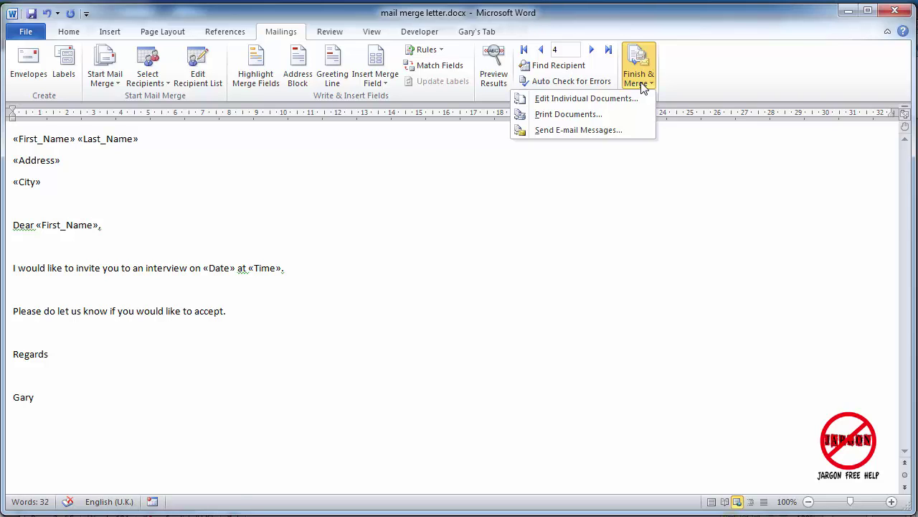
pyautogui.click(616, 133)
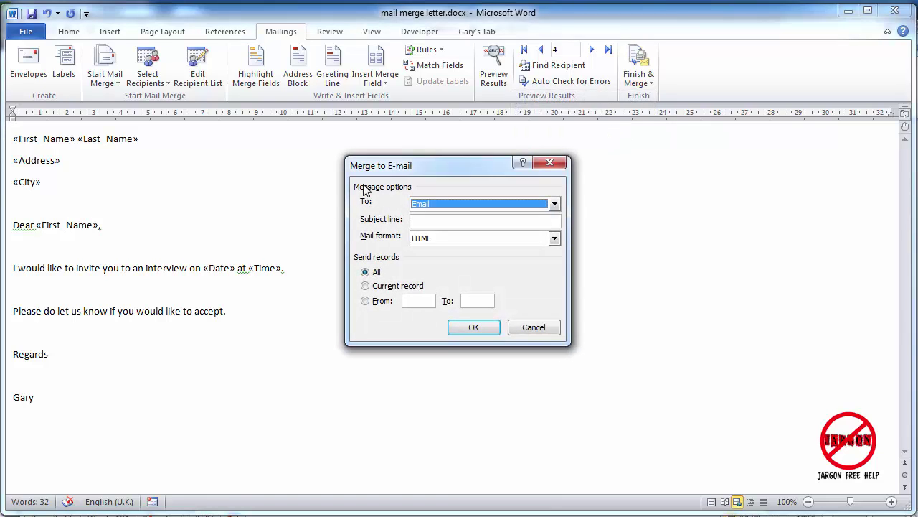
pyautogui.click(513, 205)
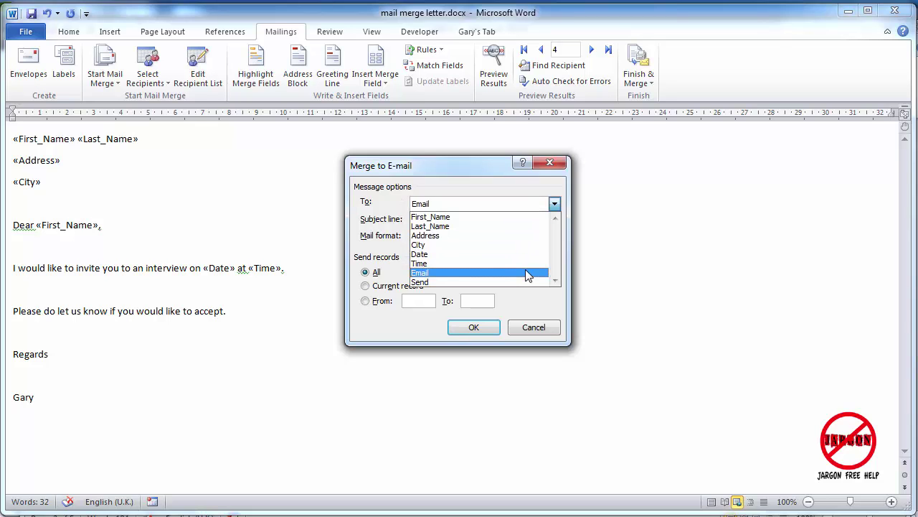
pyautogui.click(527, 273)
pyautogui.click(527, 219)
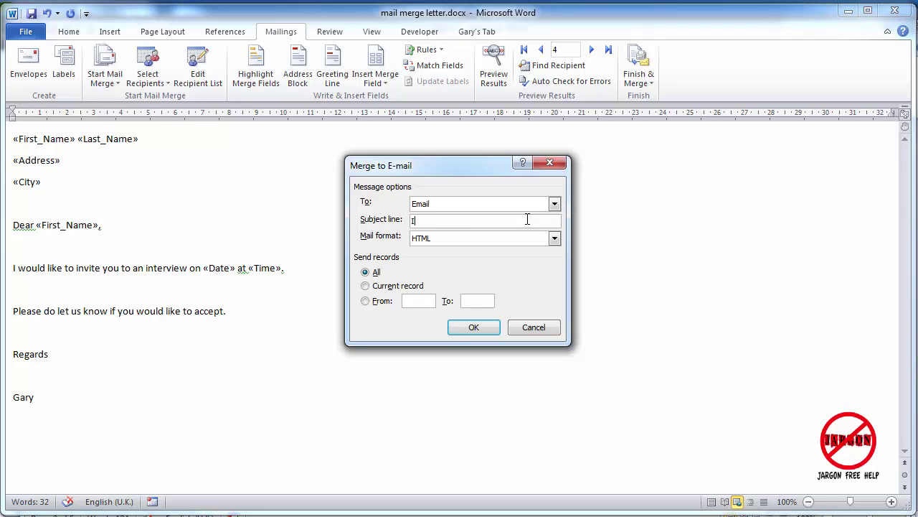
pyautogui.write('Interview Date and Time')
# Choose HTML as the mail format for the merged e-mails
pyautogui.click(554, 239)
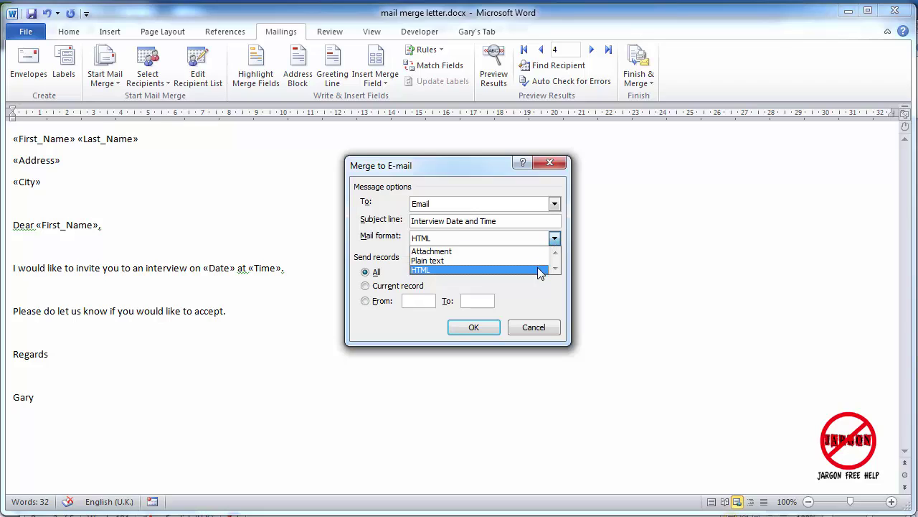
pyautogui.click(540, 269)
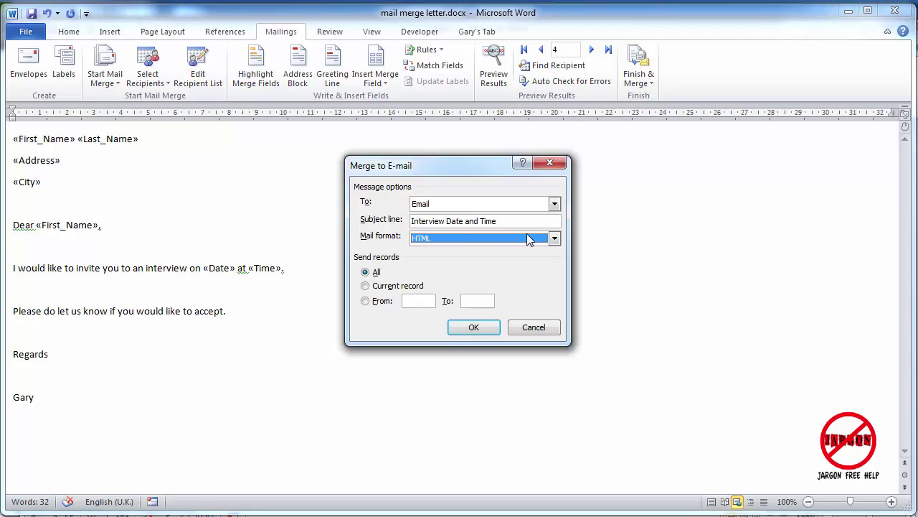
pyautogui.click(521, 240)
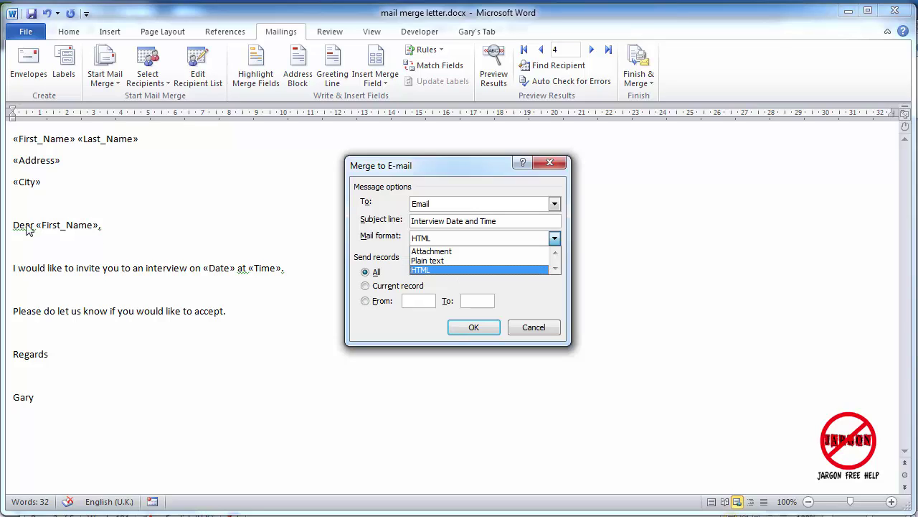
pyautogui.click(486, 269)
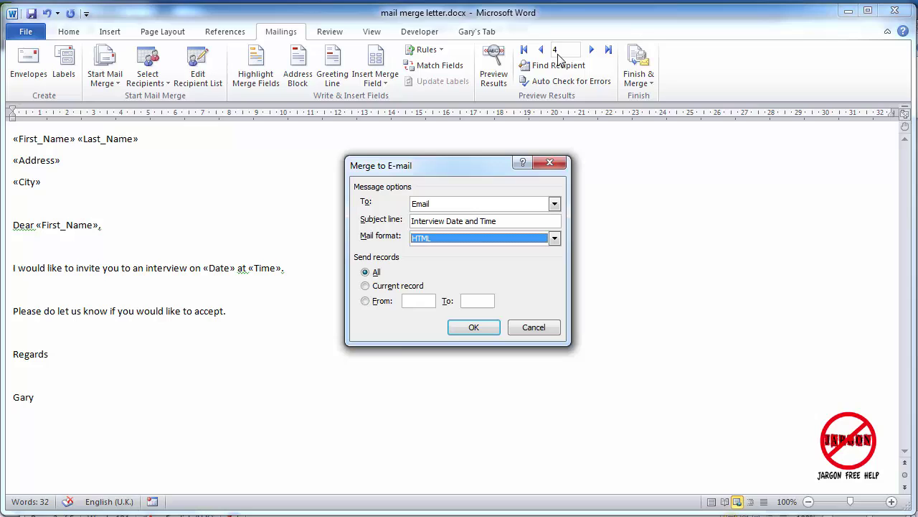
# Set the records to send as a range starting from 1 and run the e-mail merge
pyautogui.click(377, 301)
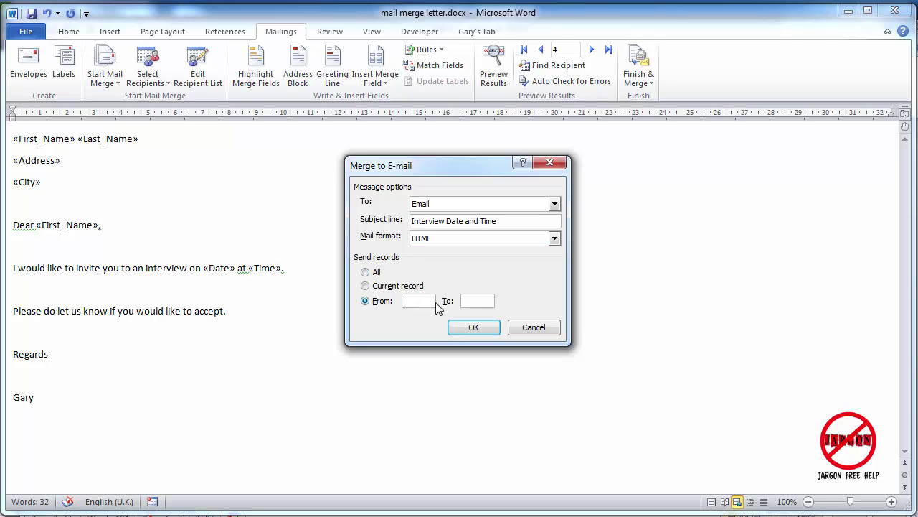
pyautogui.write('1')
pyautogui.click(375, 273)
pyautogui.click(365, 300)
pyautogui.click(479, 329)
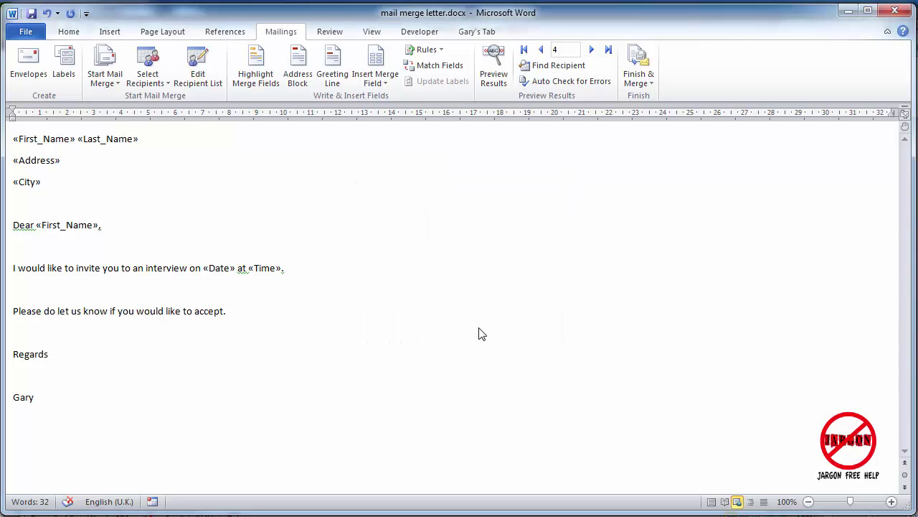